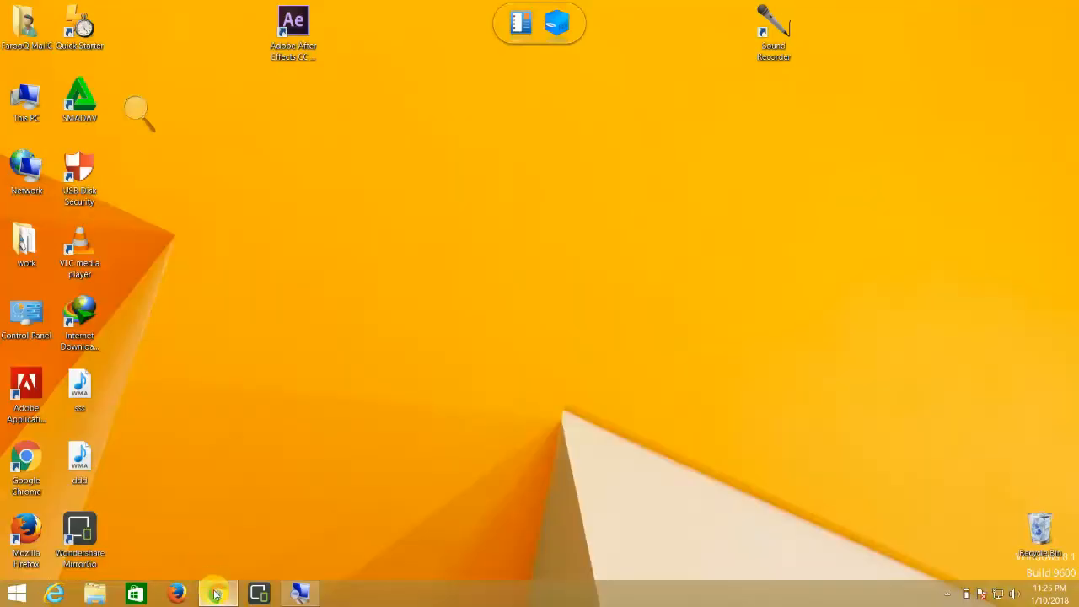
Switch to Chrome and search Google for "google business"
{"action": "left_click", "coordinate": [291, 556]}
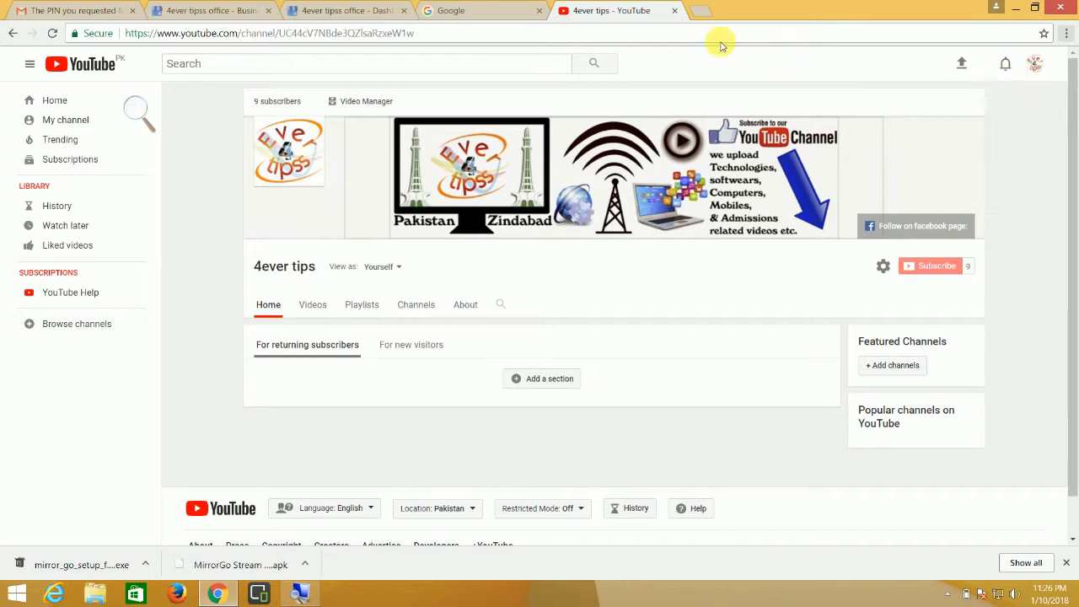
{"action": "left_click", "coordinate": [520, 16]}
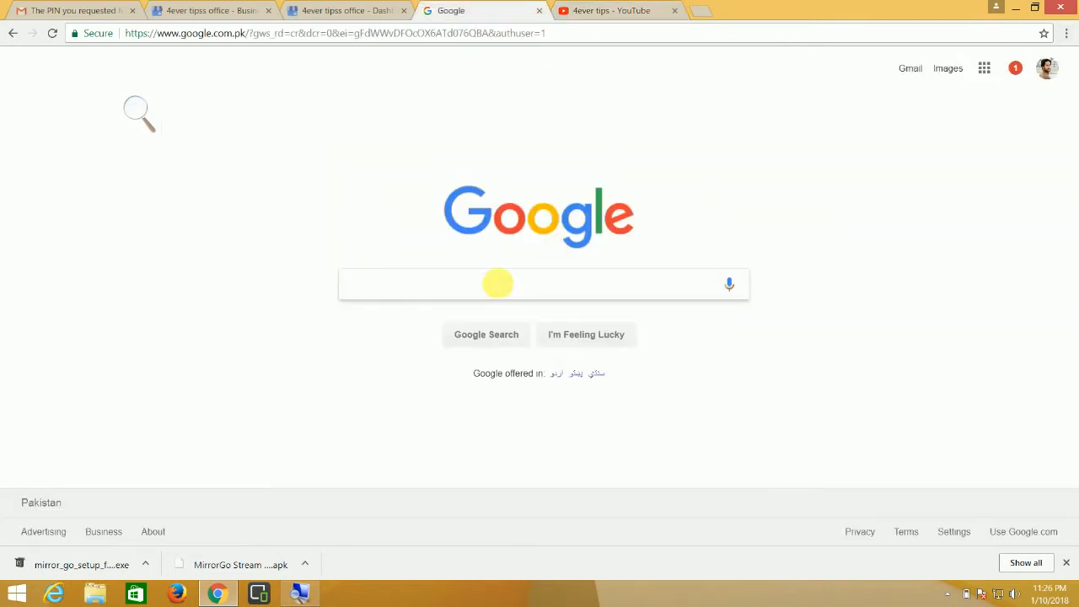
{"action": "left_click", "coordinate": [497, 281]}
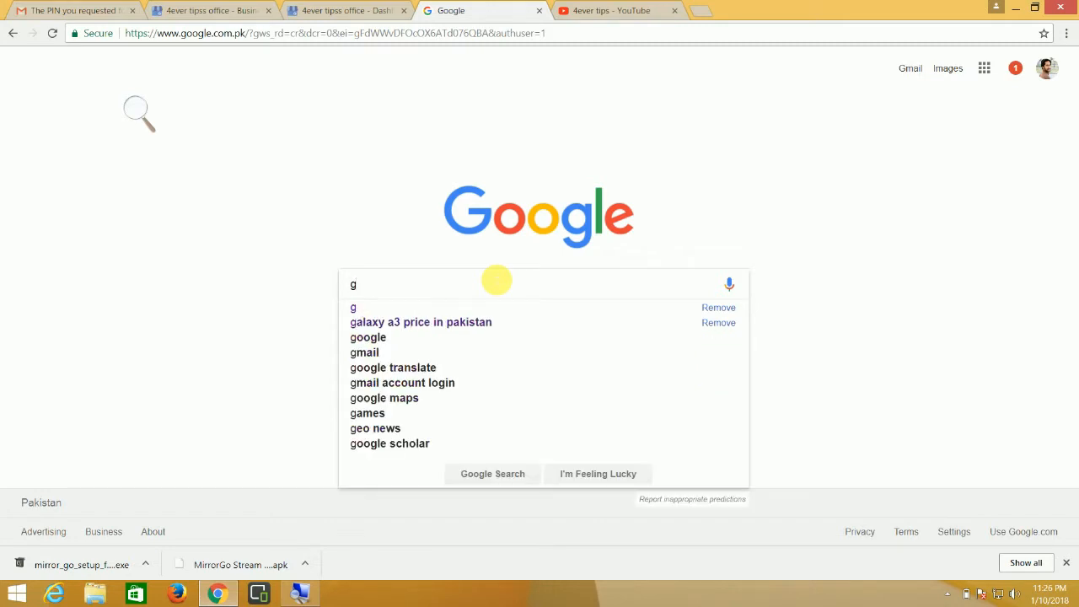
{"action": "type", "text": "google "}
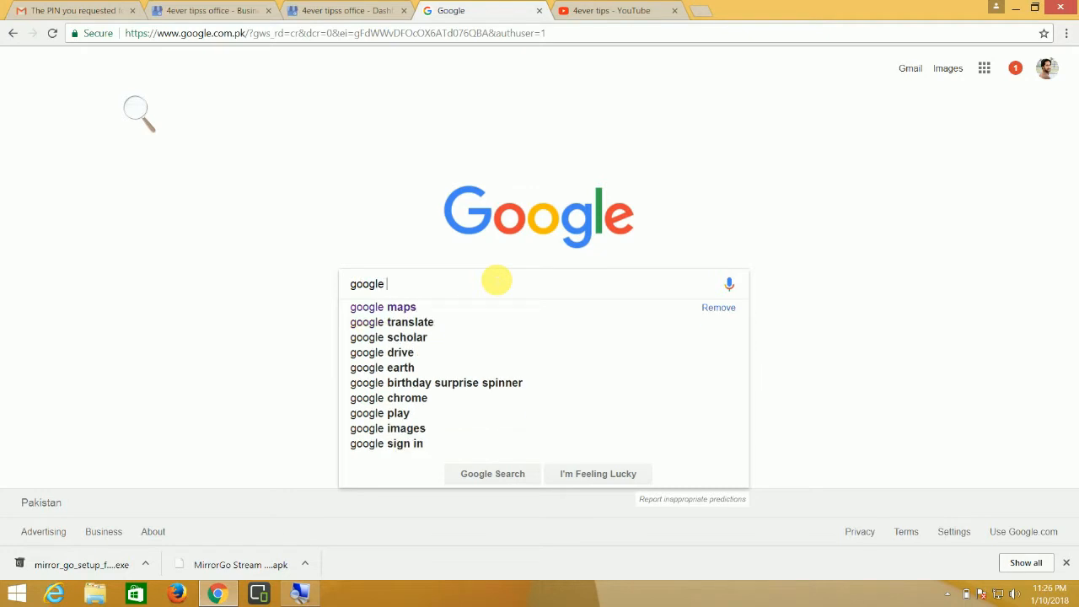
{"action": "type", "text": "bus"}
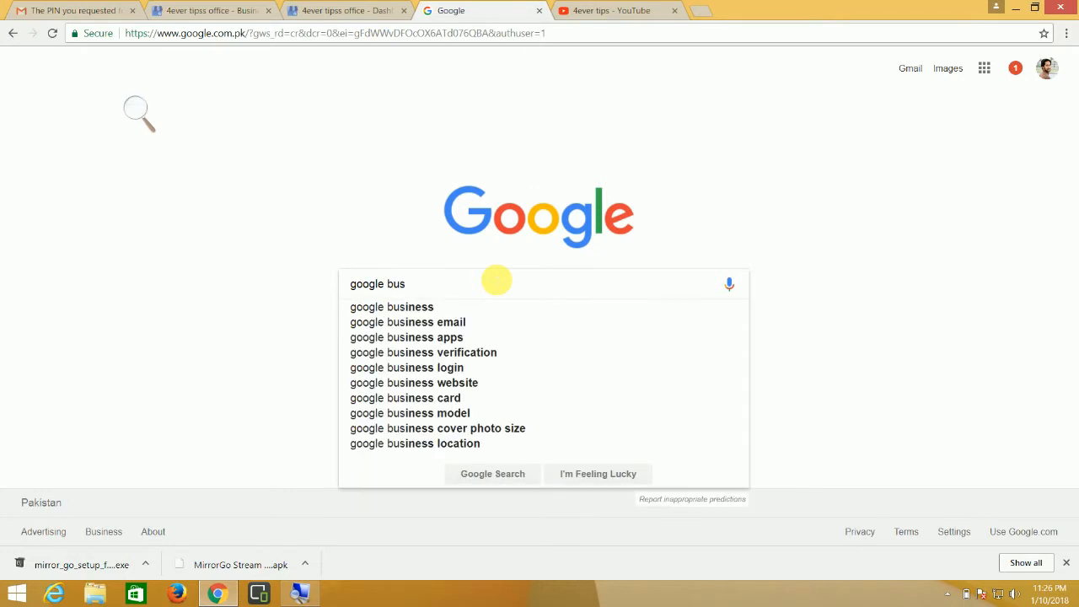
{"action": "type", "text": "iness"}
{"action": "key", "text": "Return"}
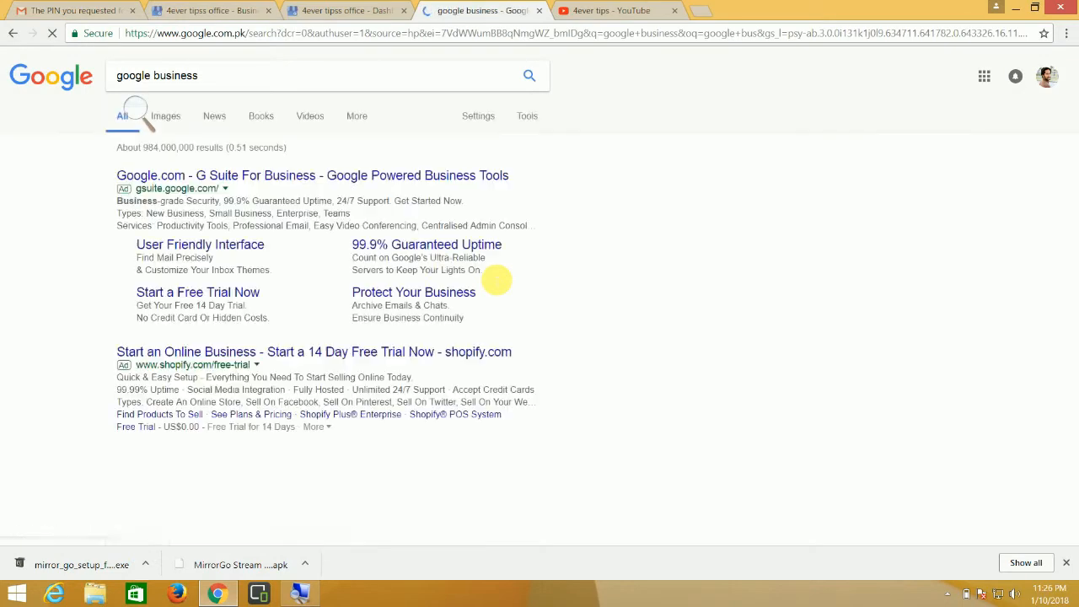
Open the Google My Business site from the search results and start a new free business listing
{"action": "scroll", "coordinate": [387, 253], "scroll_direction": "down", "scroll_amount": 1}
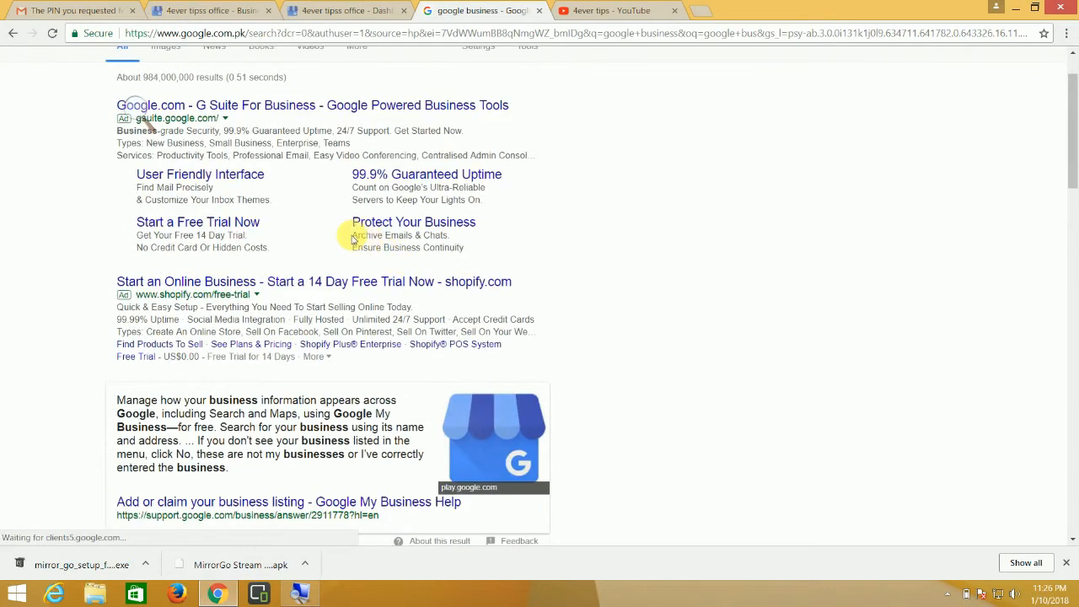
{"action": "scroll", "coordinate": [353, 236], "scroll_direction": "down", "scroll_amount": 3}
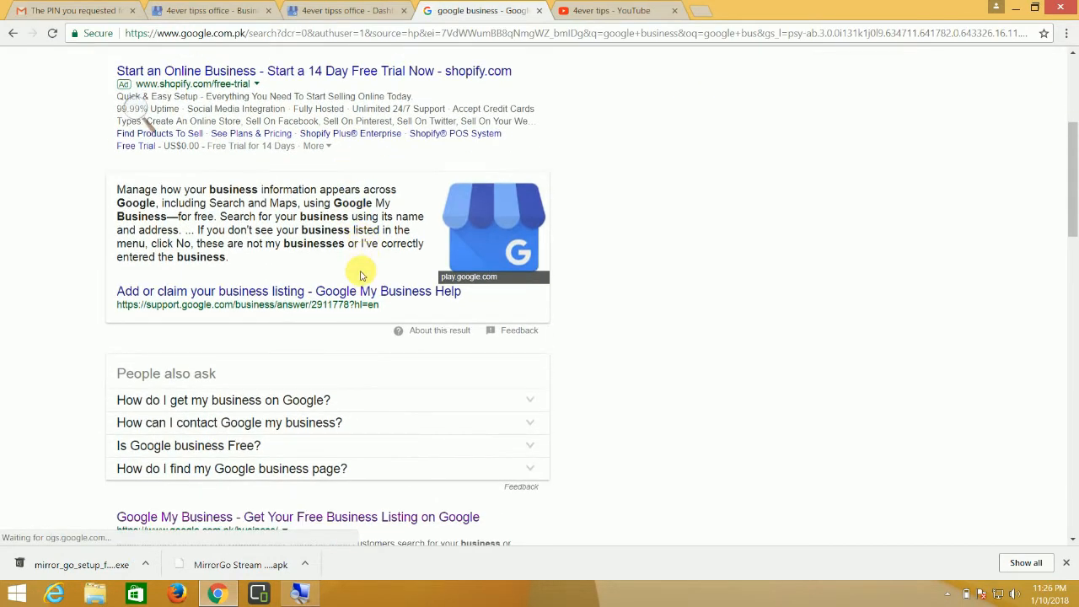
{"action": "scroll", "coordinate": [362, 273], "scroll_direction": "down", "scroll_amount": 1}
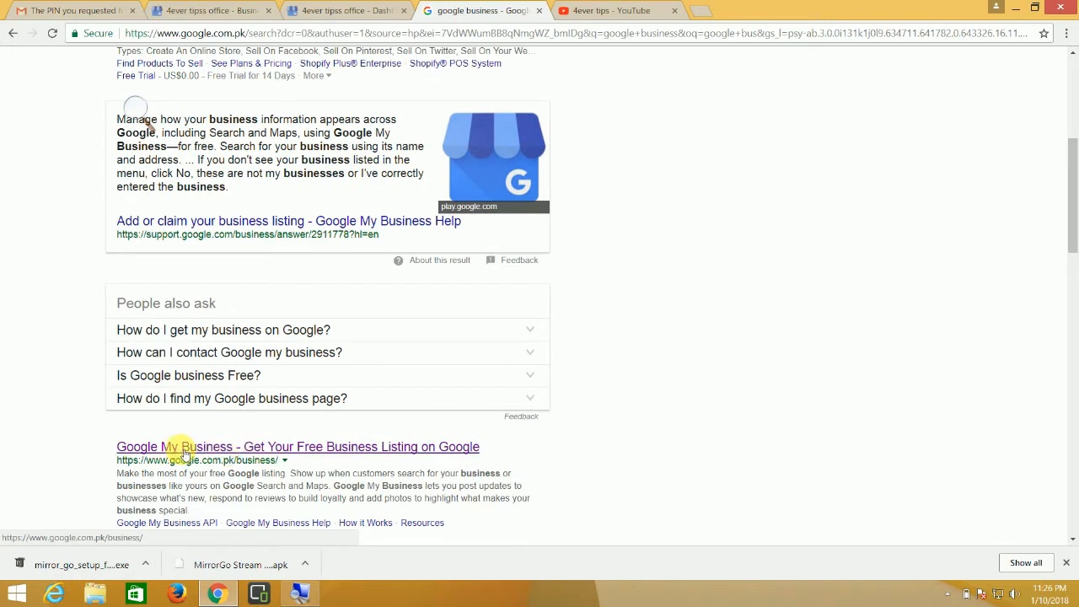
{"action": "left_click", "coordinate": [339, 455]}
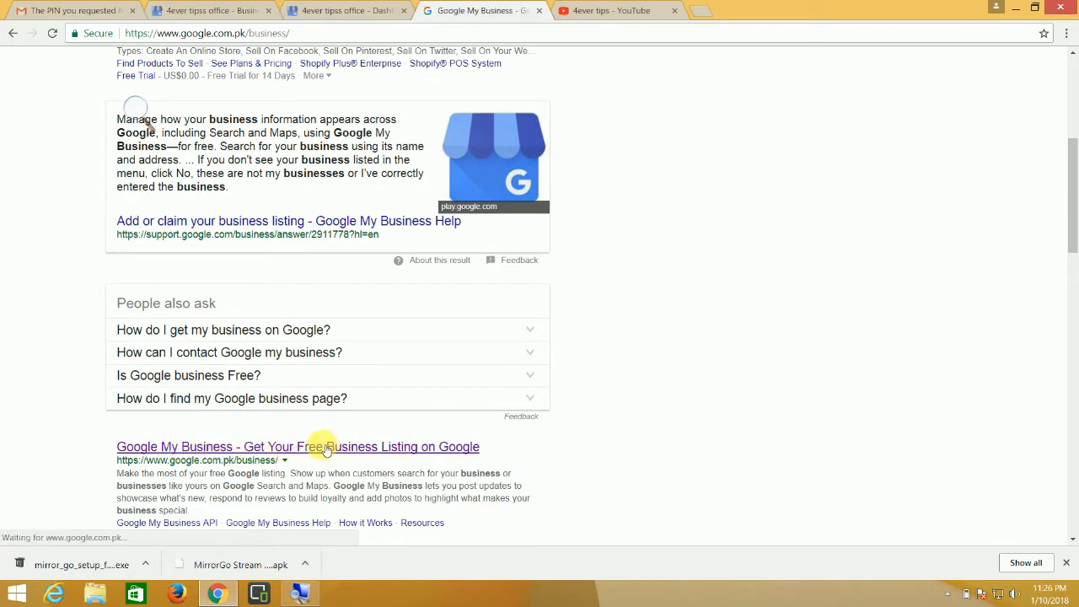
{"action": "scroll", "coordinate": [416, 361], "scroll_direction": "down", "scroll_amount": 1}
{"action": "scroll", "coordinate": [417, 361], "scroll_direction": "up", "scroll_amount": 1}
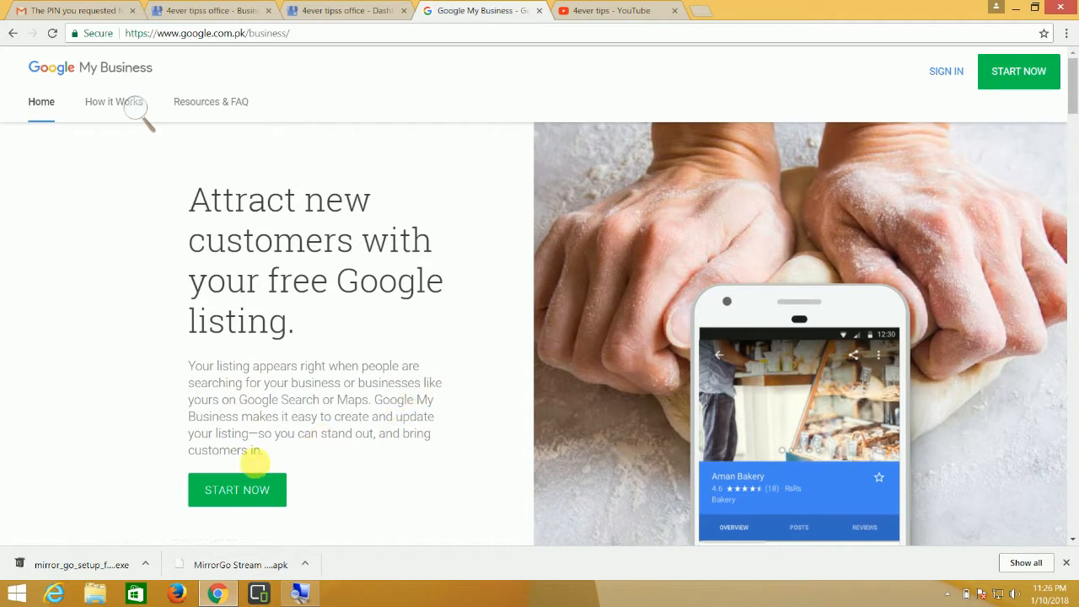
{"action": "left_click", "coordinate": [258, 493]}
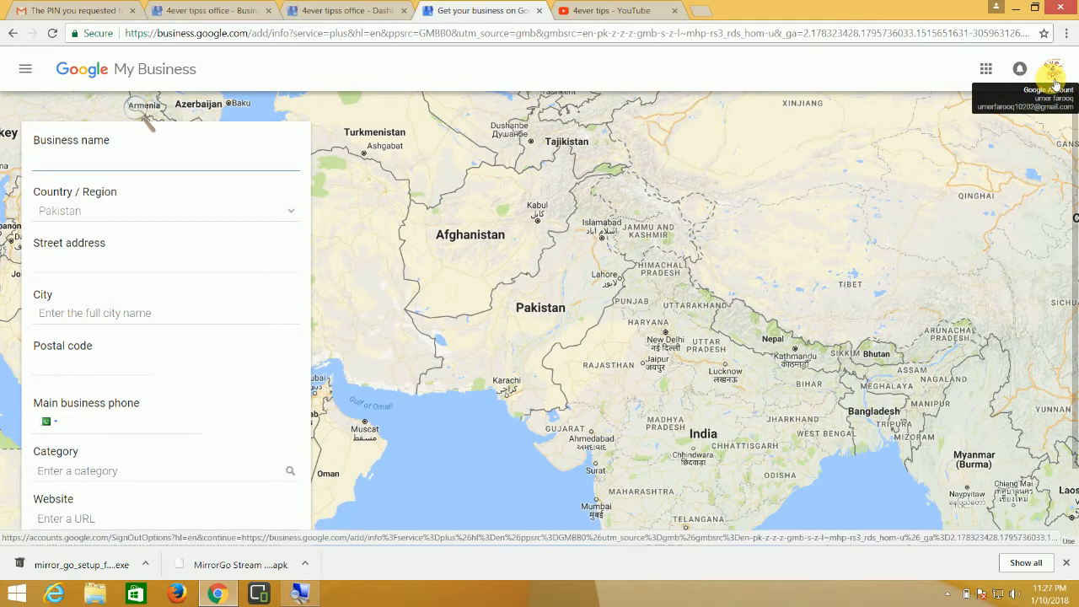
Try to switch to the other signed-in Google account and start the business listing again
{"action": "left_click", "coordinate": [1053, 71]}
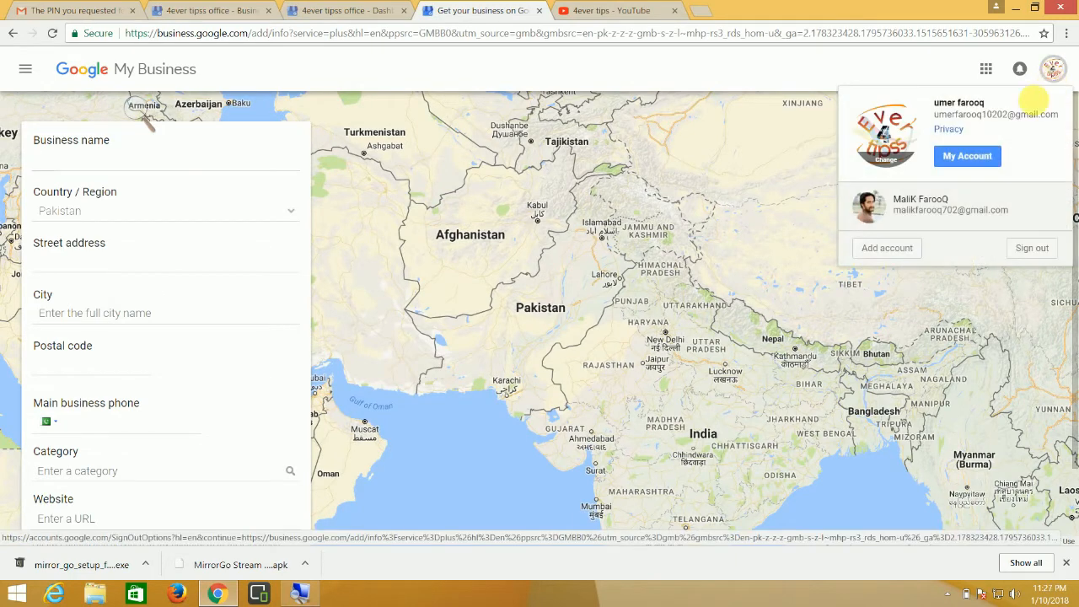
{"action": "left_click", "coordinate": [923, 210]}
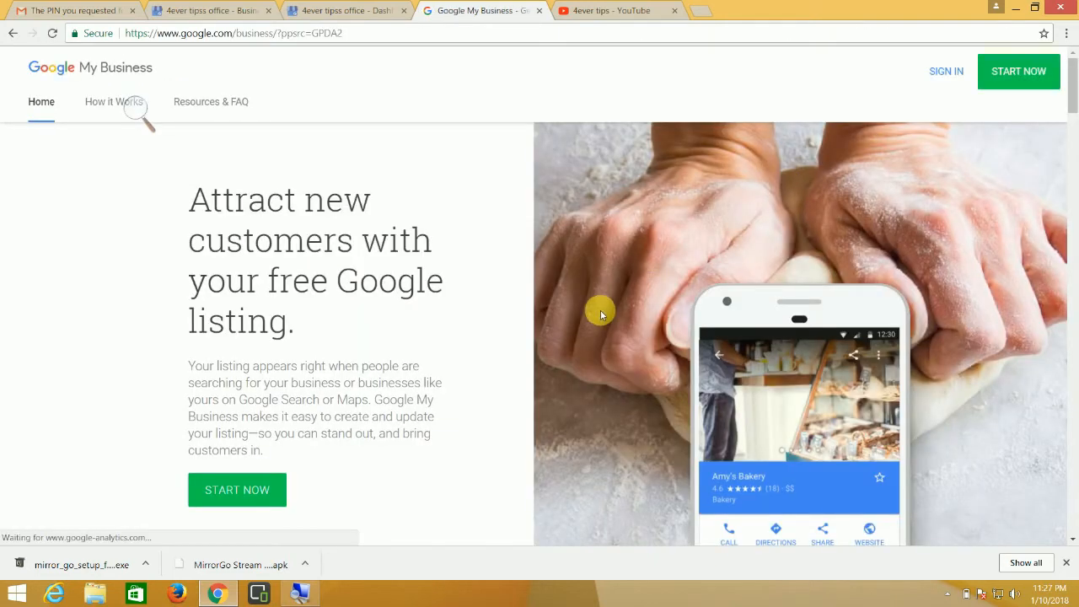
{"action": "left_click", "coordinate": [246, 489]}
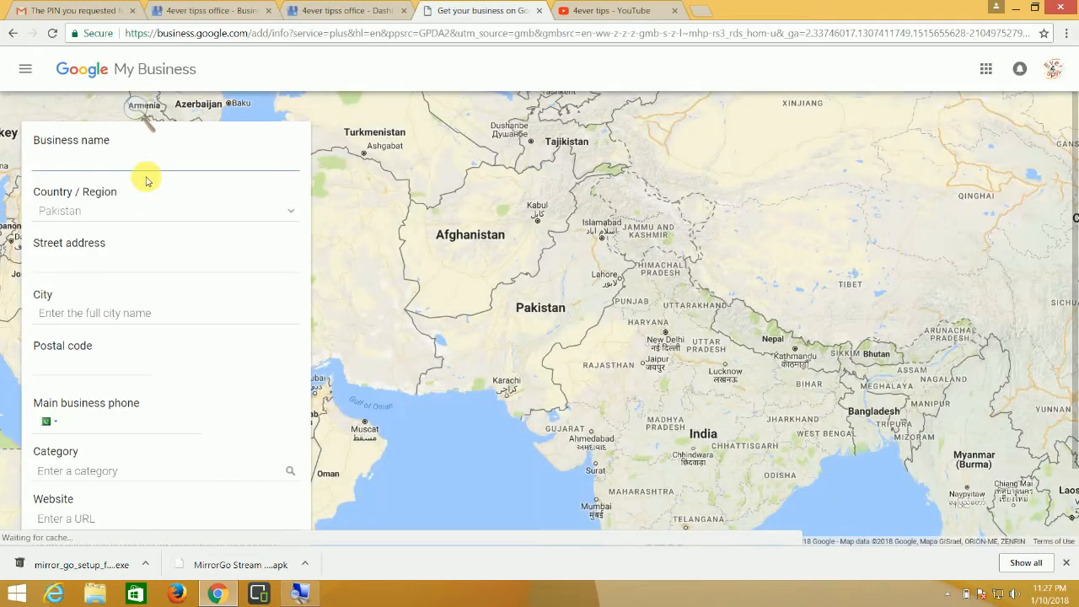
Enter "J-One Photo State" as the business name and keep Pakistan as the country
{"action": "left_click", "coordinate": [145, 172]}
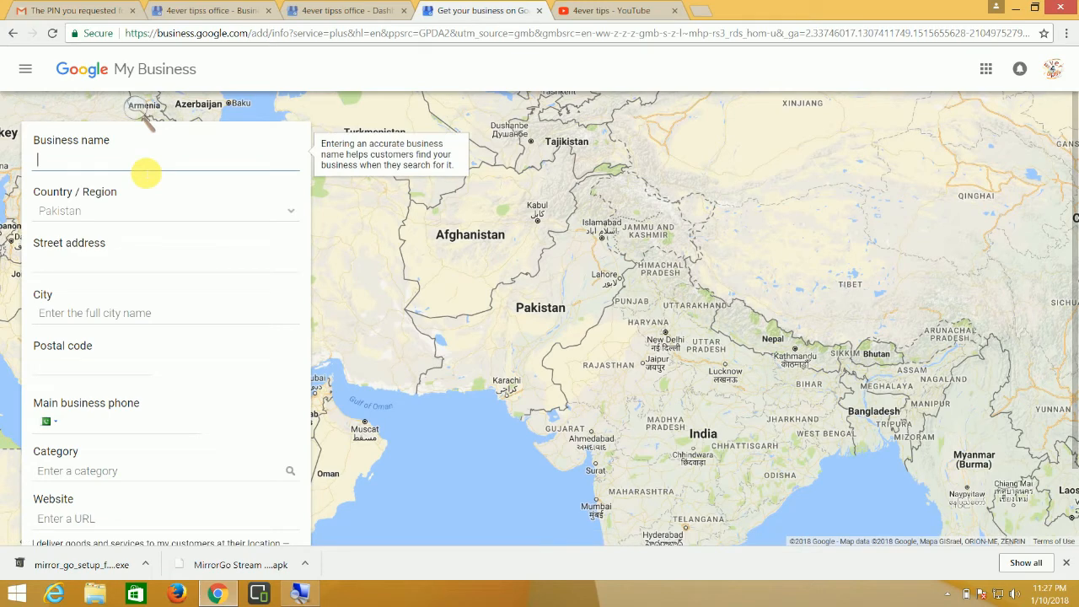
{"action": "left_click", "coordinate": [125, 167]}
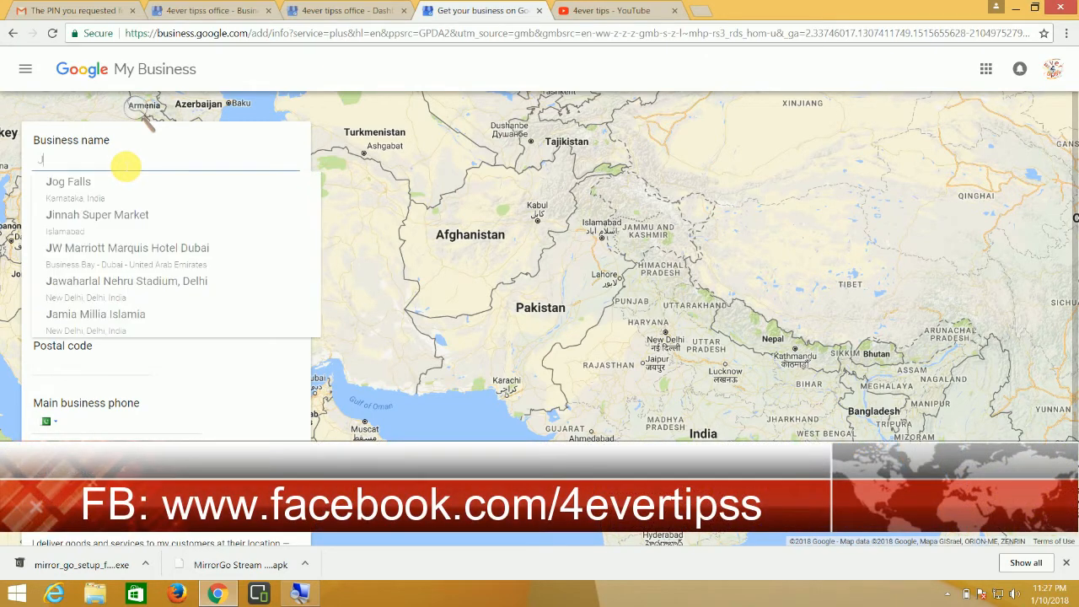
{"action": "type", "text": "J-"}
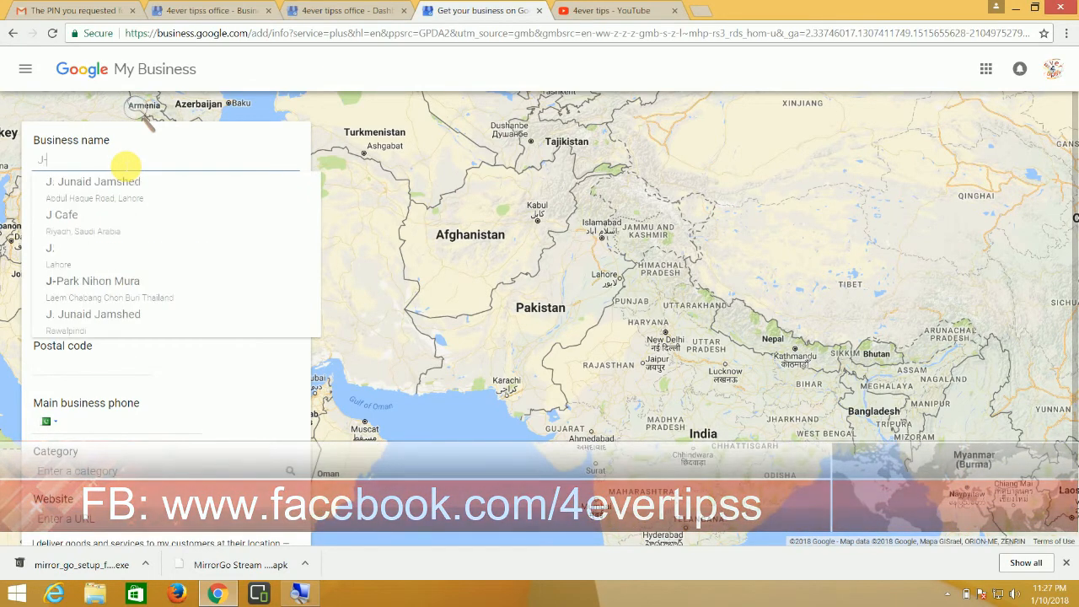
{"action": "type", "text": "One"}
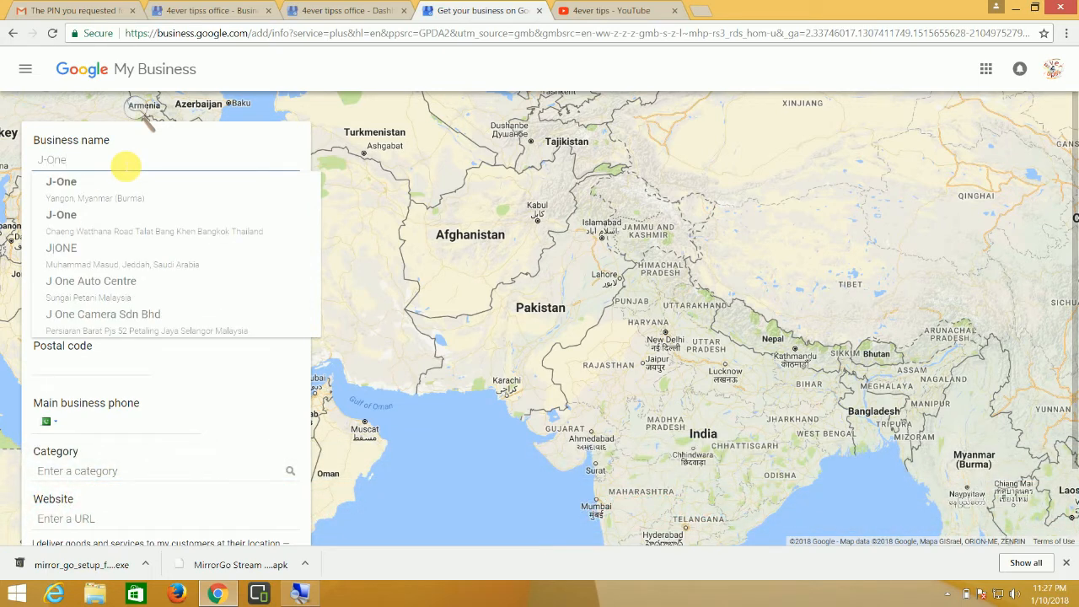
{"action": "type", "text": " Photo"}
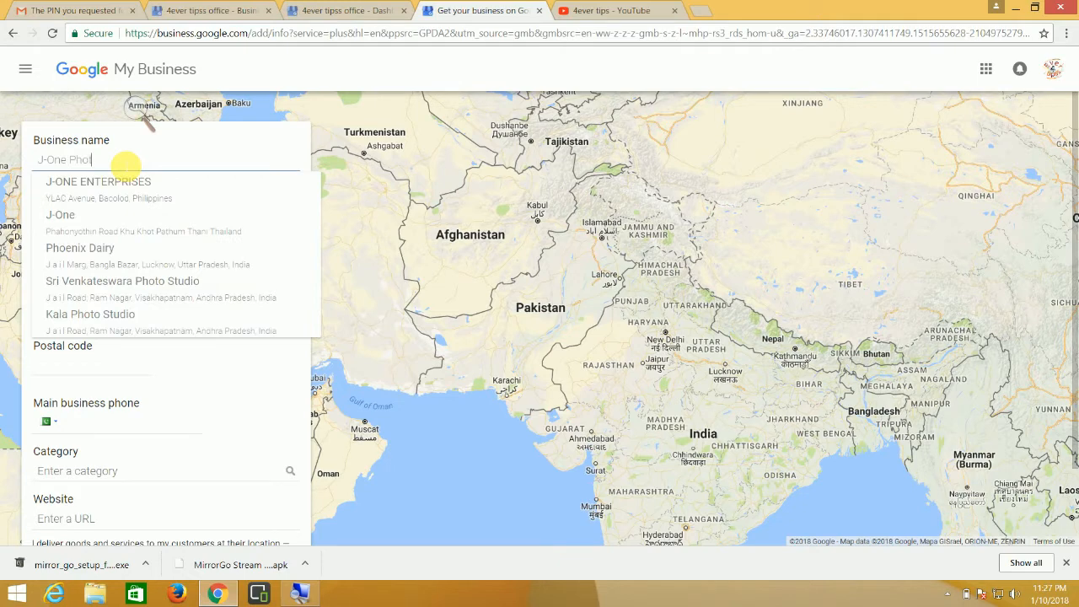
{"action": "type", "text": " Stall"}
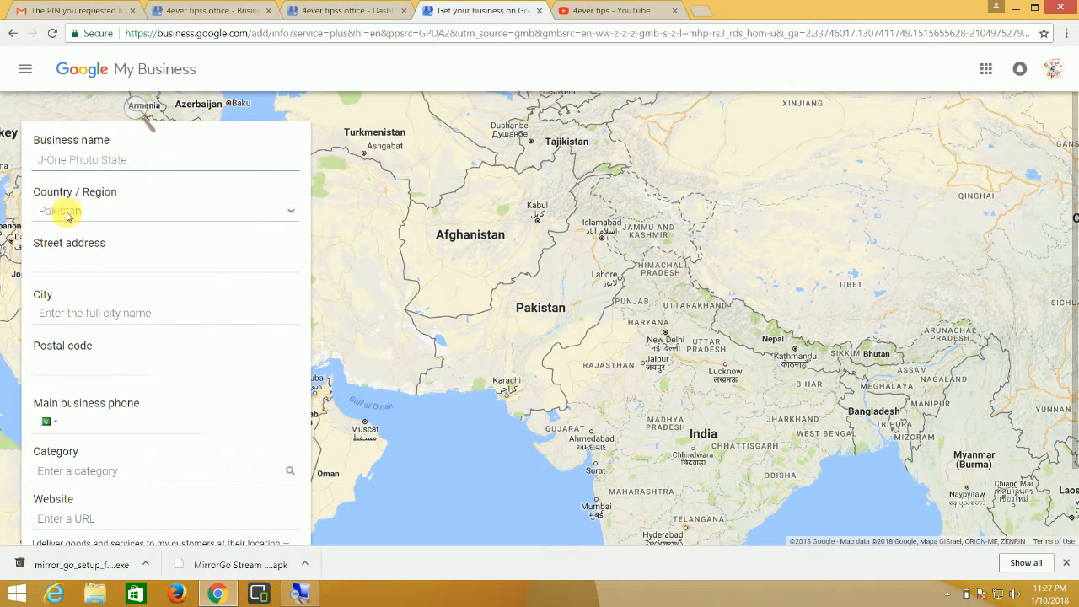
{"action": "left_click", "coordinate": [138, 211]}
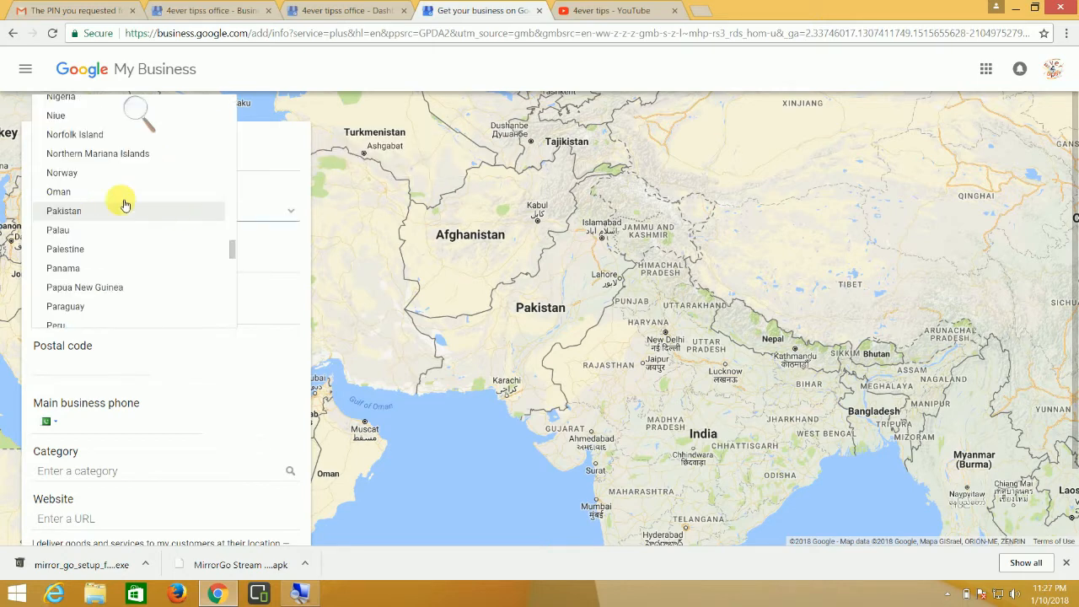
{"action": "left_click", "coordinate": [265, 211]}
Fill in the business's street address, city, postal code and main phone number
{"action": "left_click", "coordinate": [72, 271]}
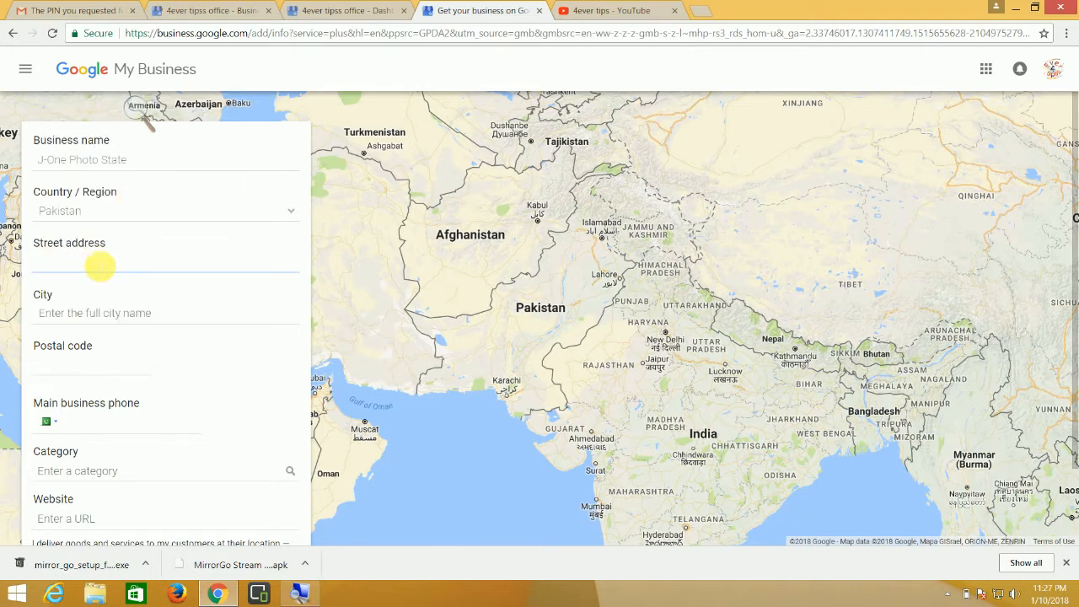
{"action": "type", "text": "1"}
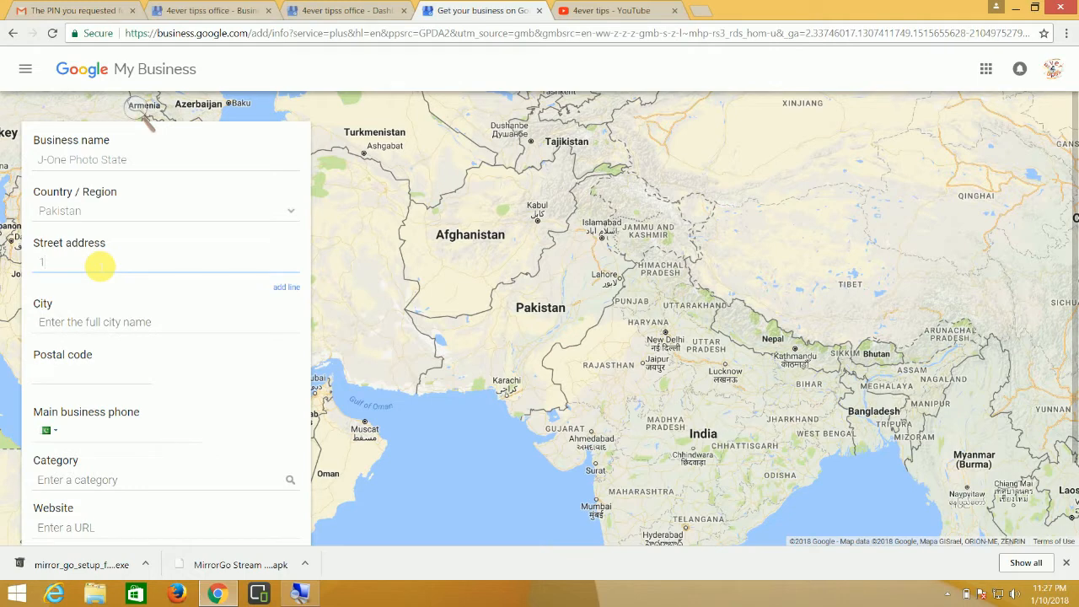
{"action": "left_click", "coordinate": [84, 333]}
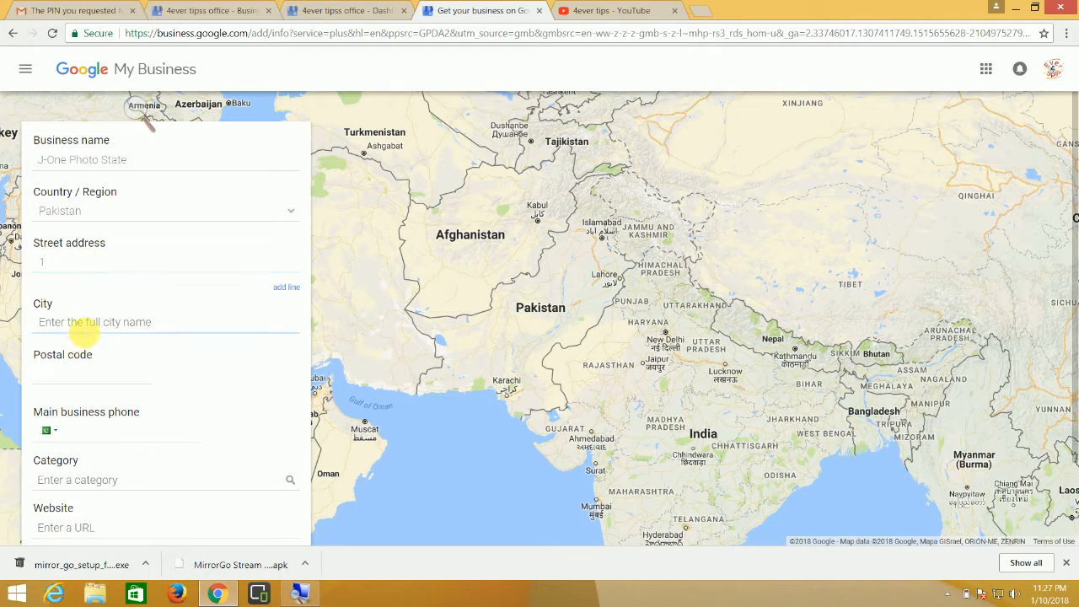
{"action": "type", "text": "Has"}
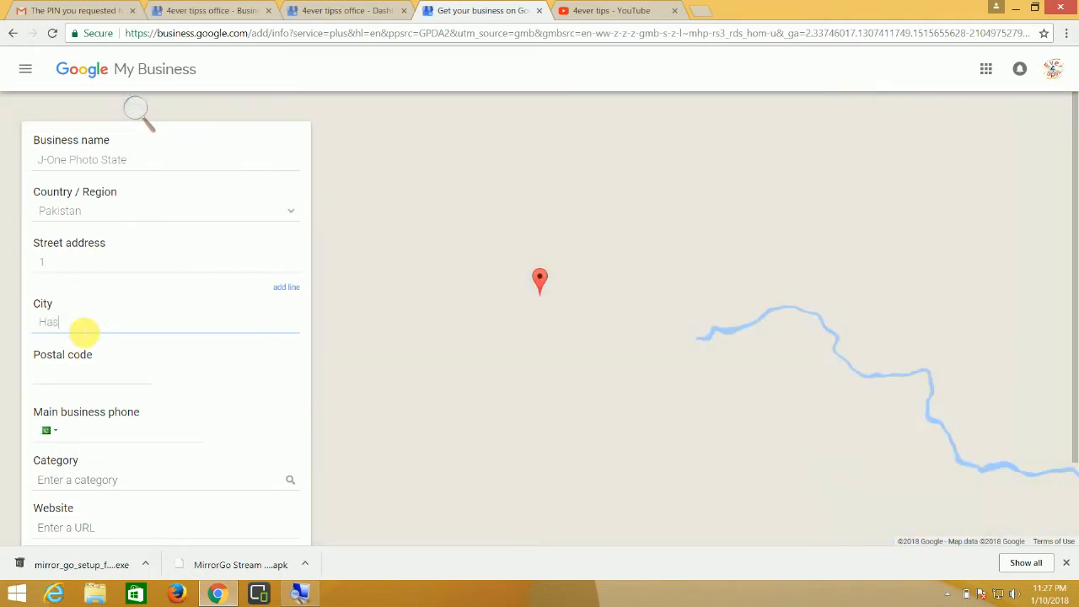
{"action": "type", "text": "ilpur"}
{"action": "left_click", "coordinate": [186, 371]}
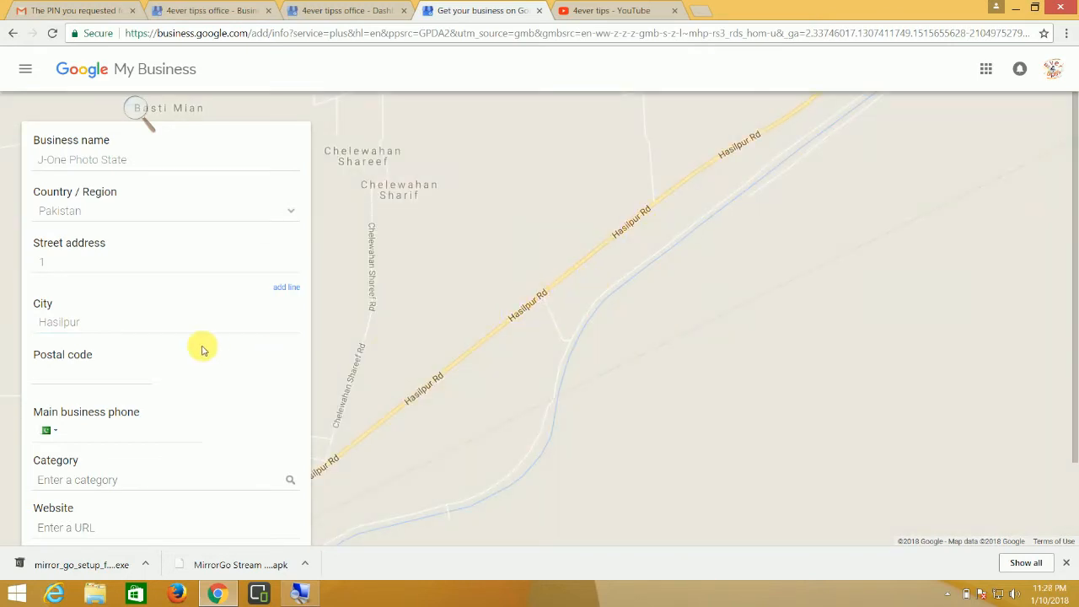
{"action": "left_click", "coordinate": [75, 385]}
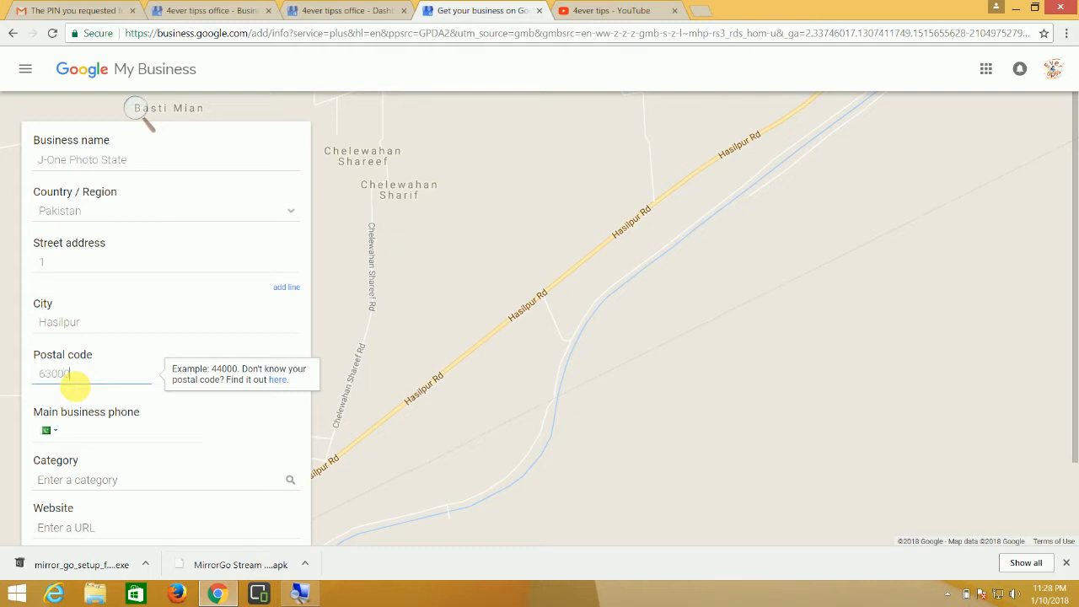
{"action": "left_click", "coordinate": [101, 431]}
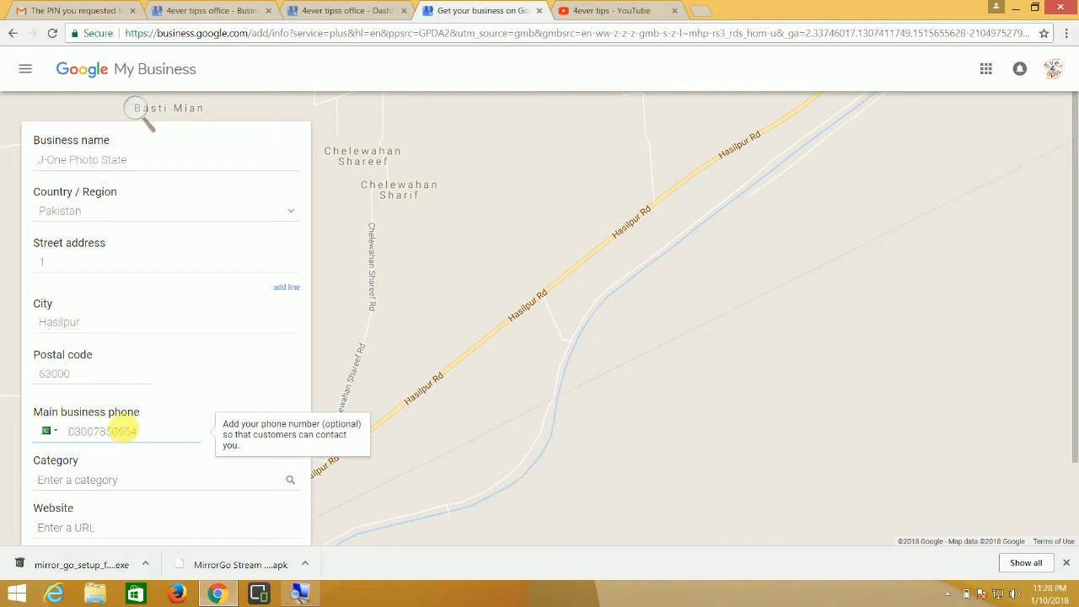
Search the business categories for "shop" and browse the suggestions for one that fits the business
{"action": "scroll", "coordinate": [100, 431], "scroll_direction": "down", "scroll_amount": 1}
{"action": "left_click", "coordinate": [98, 410]}
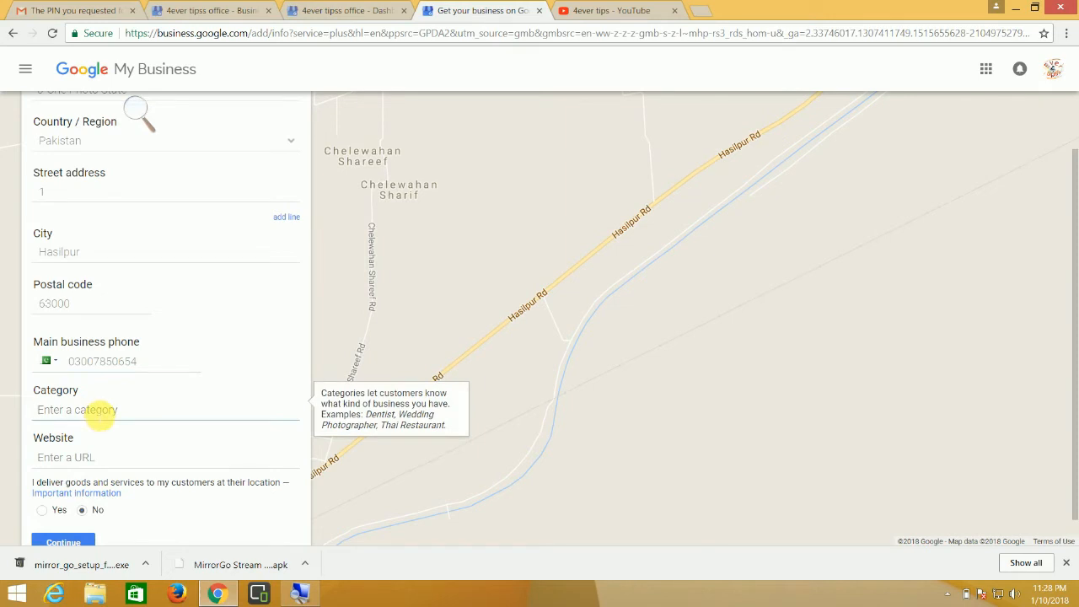
{"action": "left_click", "coordinate": [101, 413]}
{"action": "type", "text": "shop"}
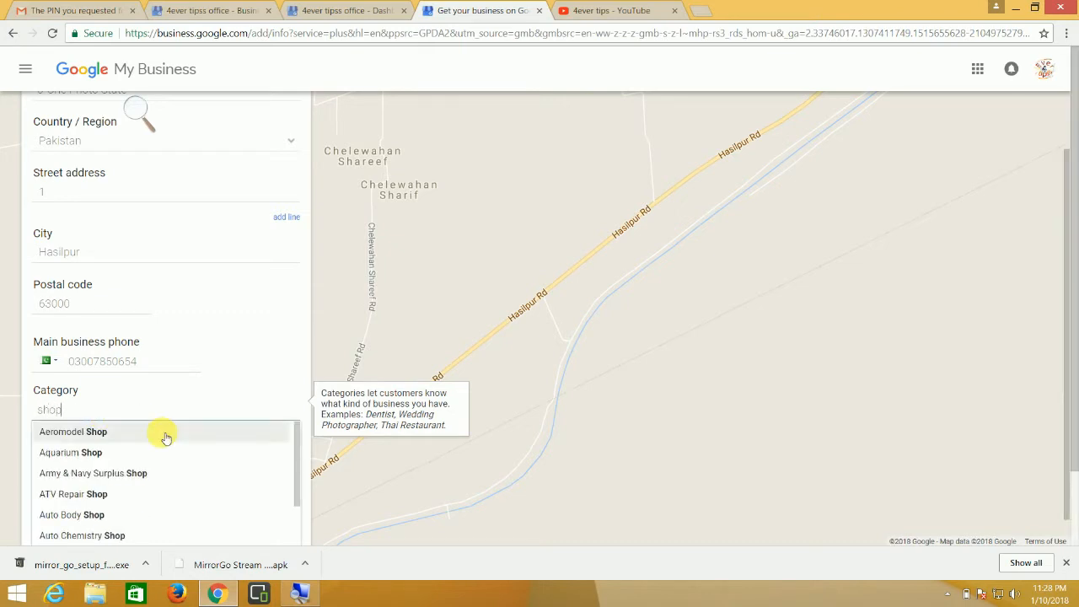
{"action": "scroll", "coordinate": [200, 464], "scroll_direction": "down", "scroll_amount": 1}
{"action": "scroll", "coordinate": [252, 465], "scroll_direction": "down", "scroll_amount": 1}
{"action": "scroll", "coordinate": [251, 464], "scroll_direction": "down", "scroll_amount": 3}
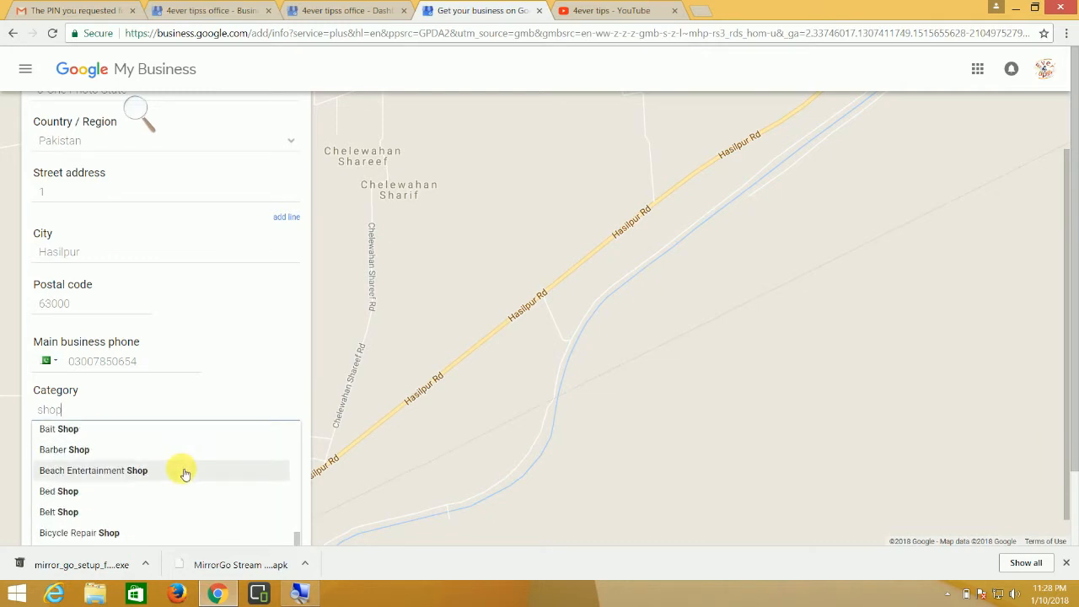
{"action": "scroll", "coordinate": [137, 474], "scroll_direction": "down", "scroll_amount": 4}
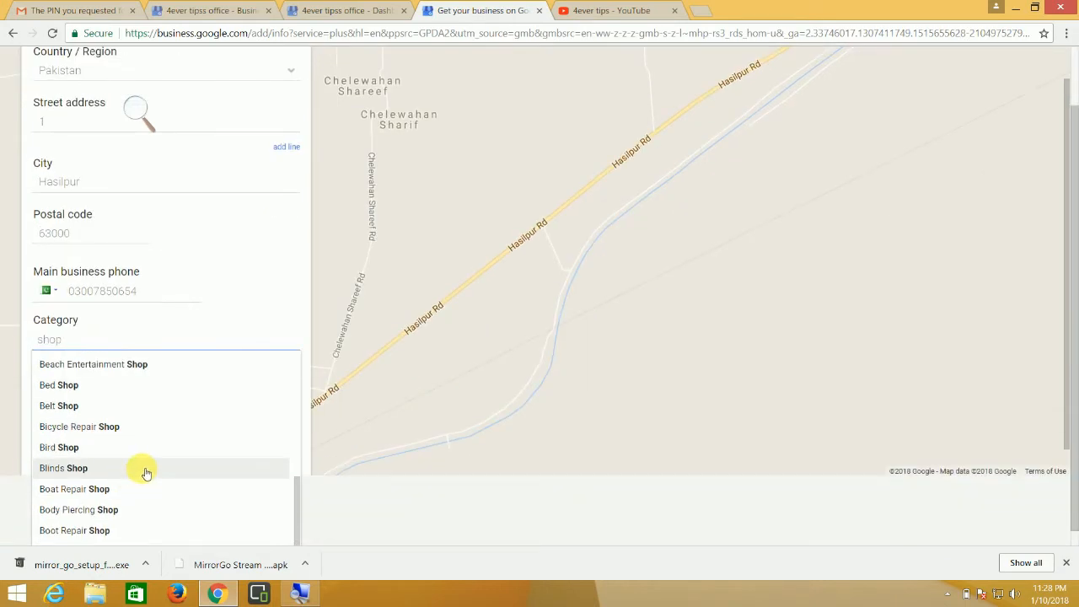
{"action": "scroll", "coordinate": [142, 477], "scroll_direction": "down", "scroll_amount": 1}
{"action": "scroll", "coordinate": [144, 472], "scroll_direction": "up", "scroll_amount": 4}
{"action": "scroll", "coordinate": [119, 388], "scroll_direction": "up", "scroll_amount": 3}
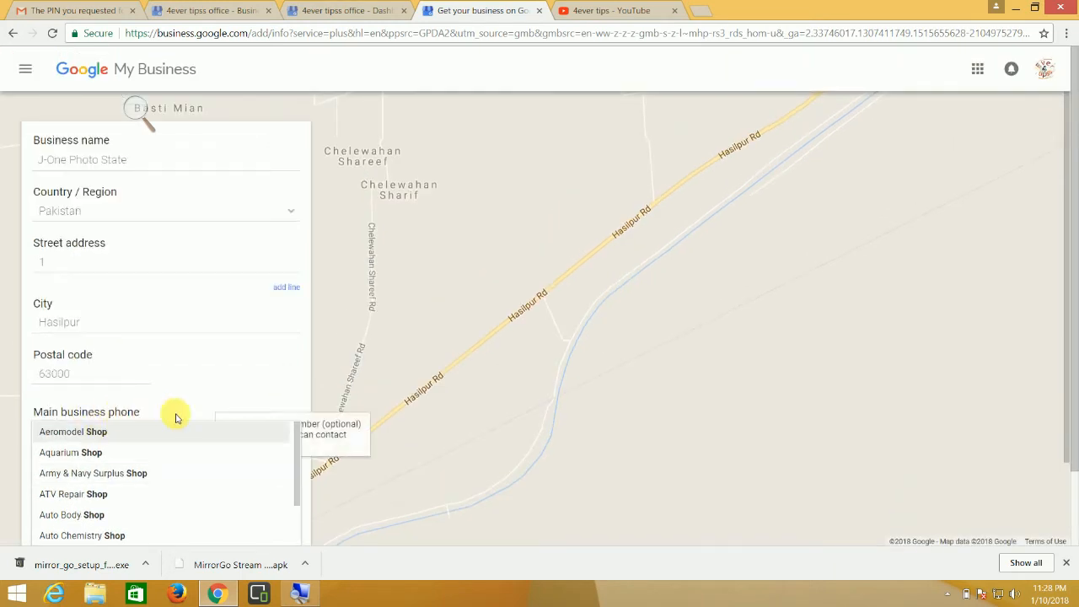
{"action": "left_click", "coordinate": [238, 414]}
{"action": "left_click", "coordinate": [85, 484]}
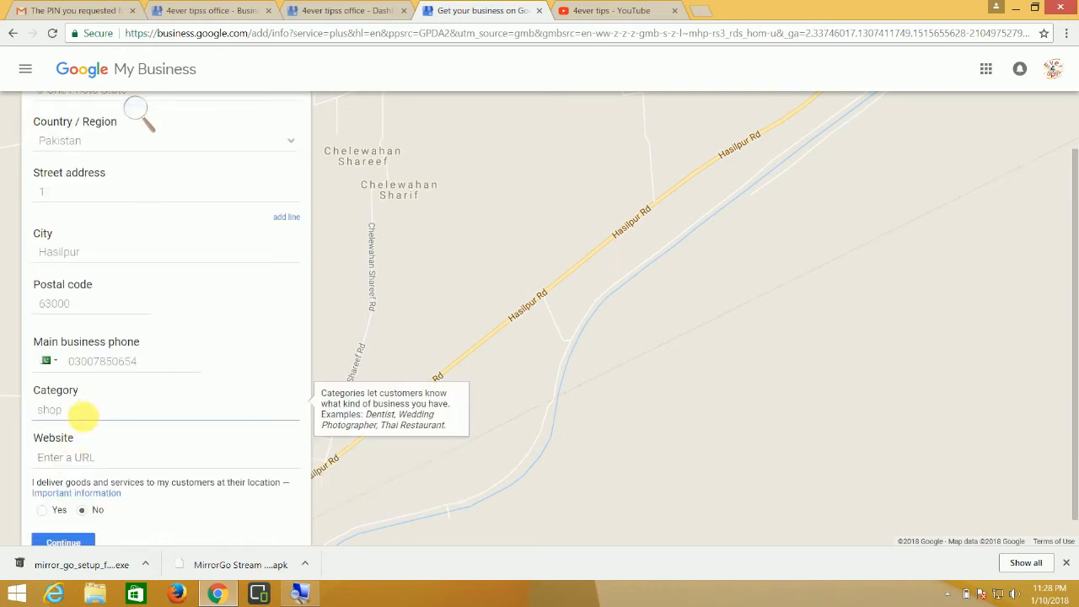
{"action": "scroll", "coordinate": [110, 438], "scroll_direction": "down", "scroll_amount": 1}
{"action": "left_click", "coordinate": [68, 426]}
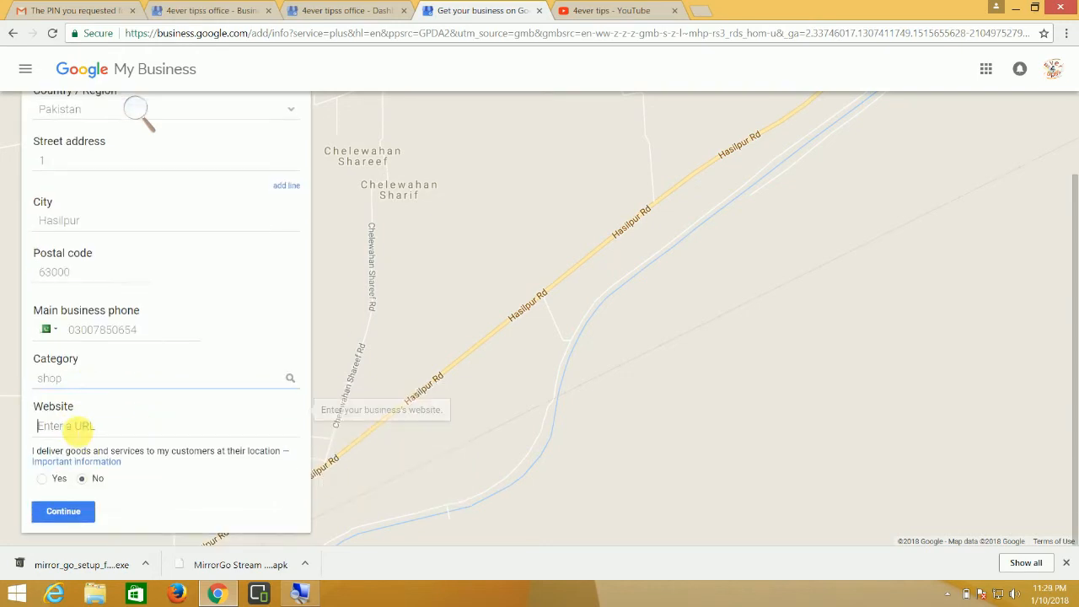
Set the category to Photo Shop, answer Yes to delivering goods and services at customers' locations, and submit the details
{"action": "left_click_drag", "start_coordinate": [86, 385], "coordinate": [4, 378]}
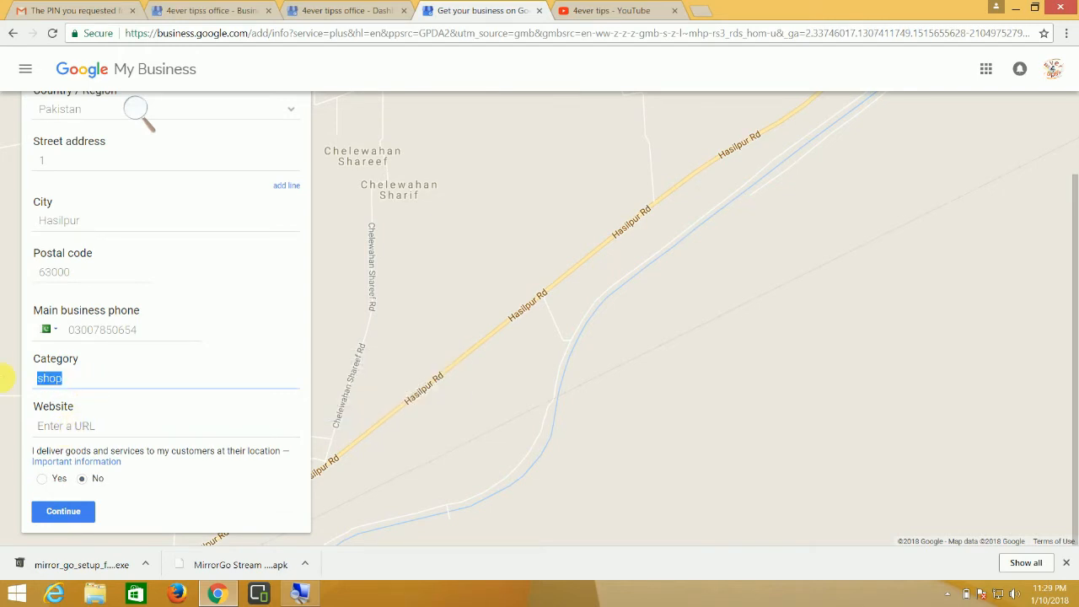
{"action": "key", "text": "BackSpace"}
{"action": "type", "text": "Photo"}
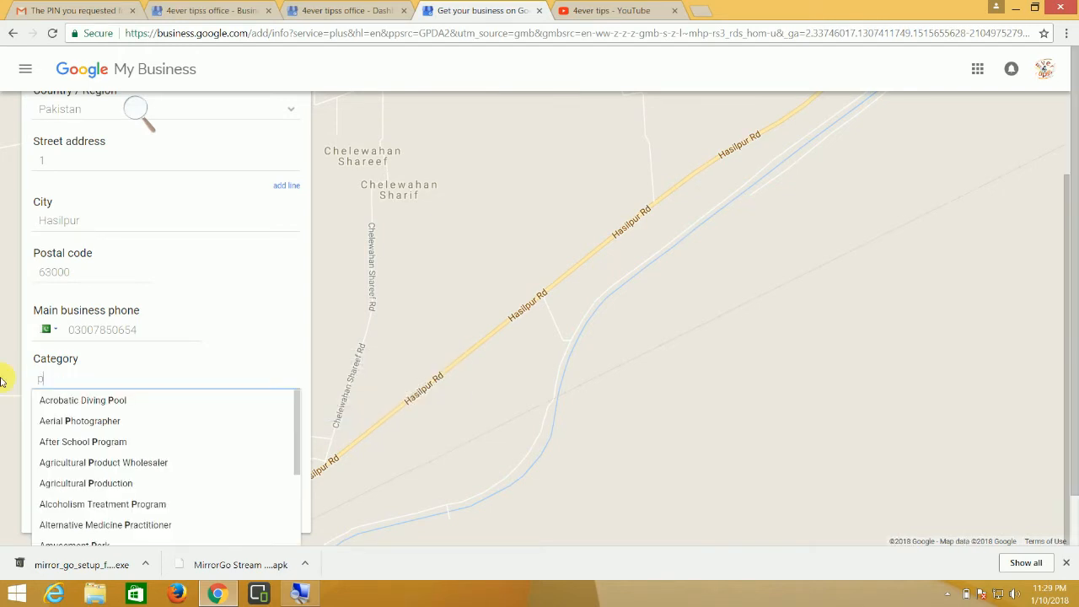
{"action": "type", "text": " St"}
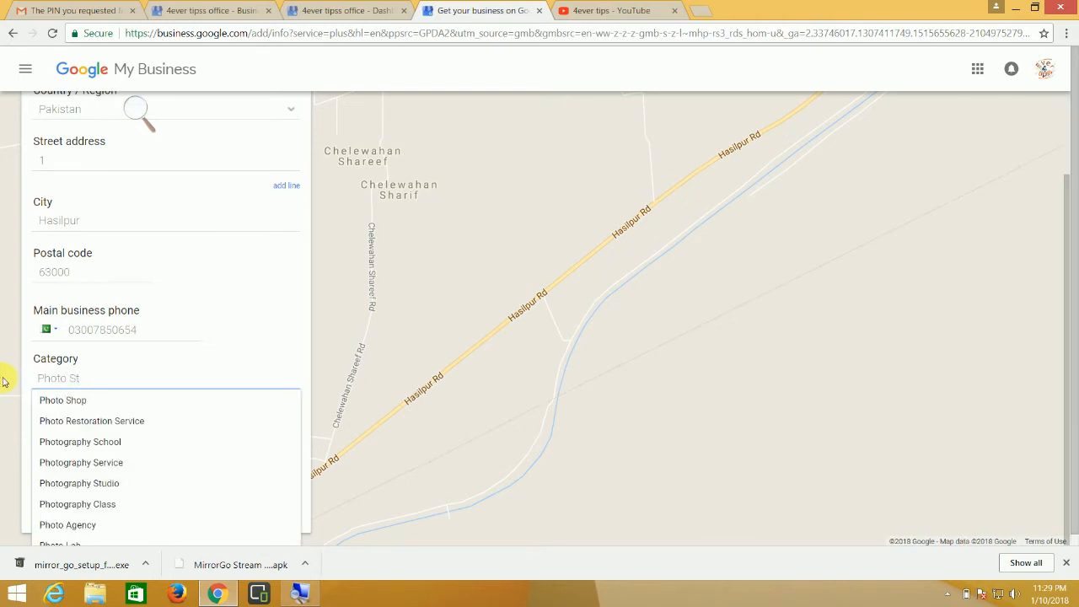
{"action": "left_click", "coordinate": [90, 400]}
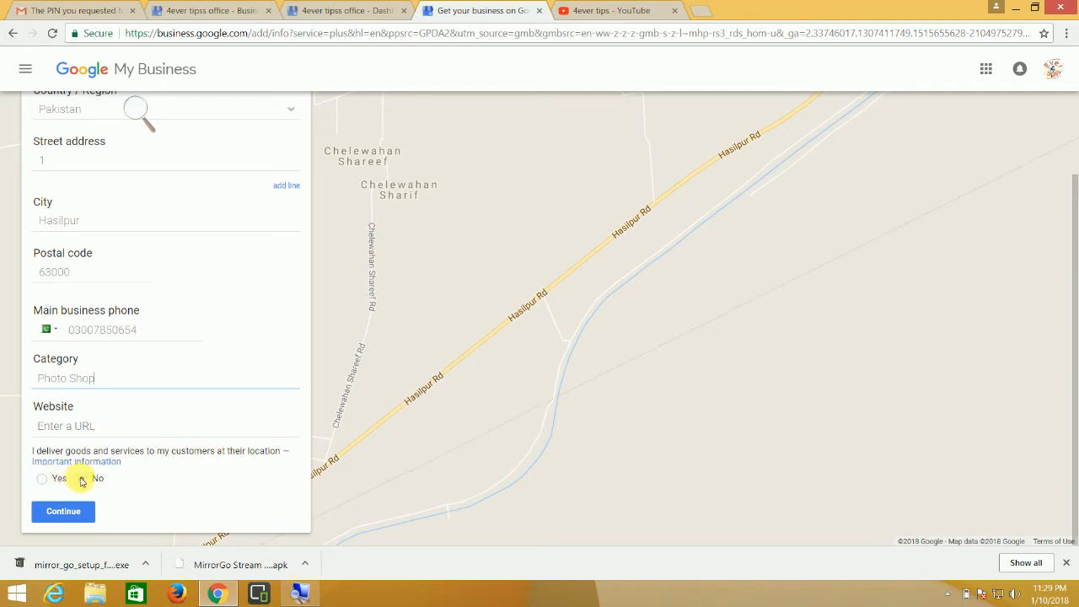
{"action": "left_click", "coordinate": [42, 479]}
{"action": "left_click", "coordinate": [69, 510]}
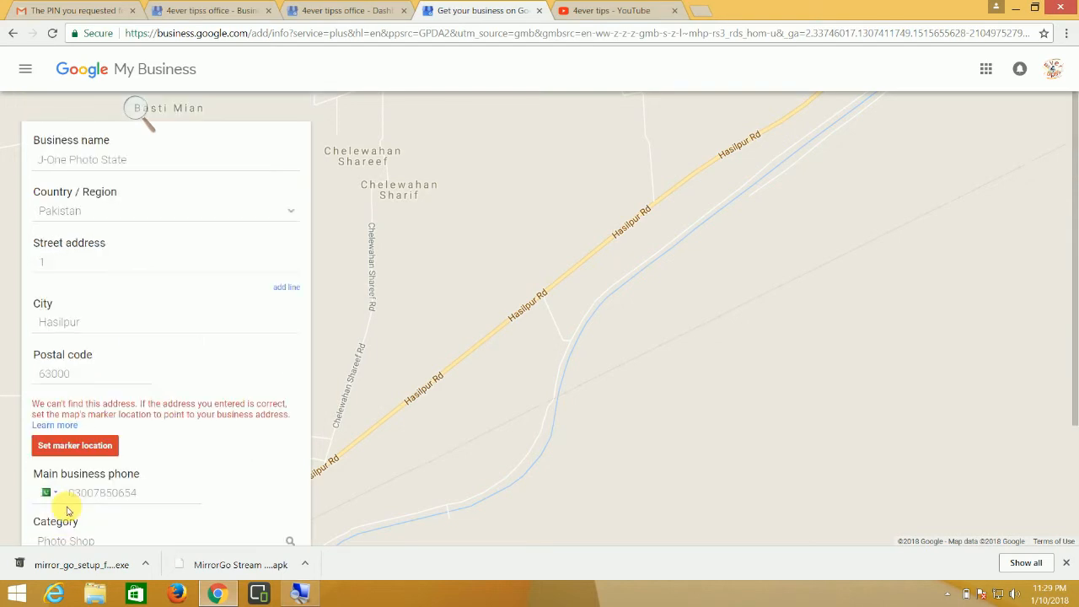
Start setting the marker location and move the map marker northeast along Hasilpur Rd to the city of Hasilpur
{"action": "left_click", "coordinate": [75, 447]}
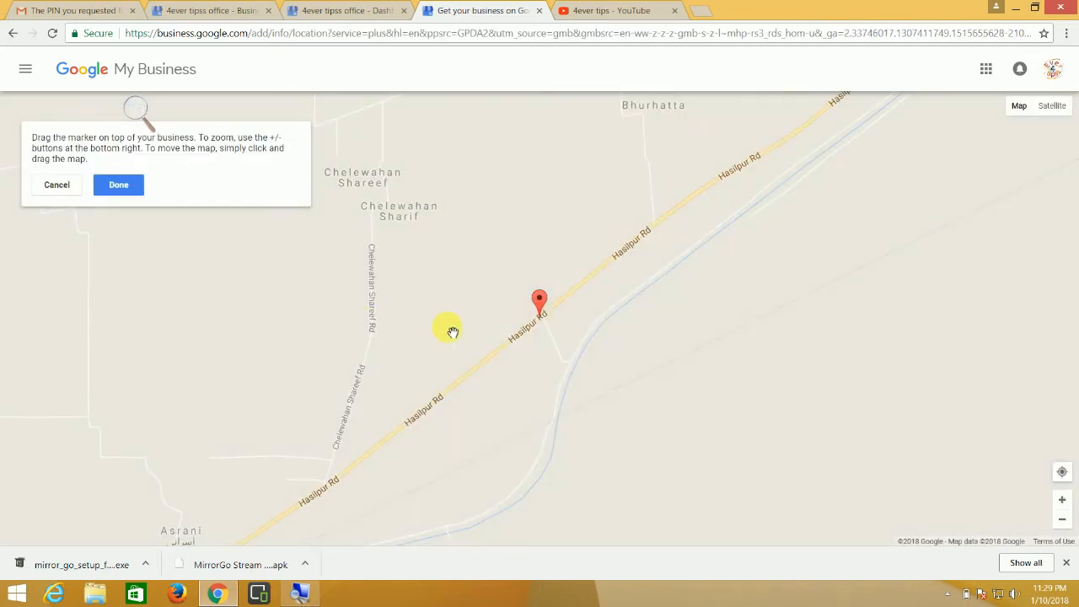
{"action": "scroll", "coordinate": [585, 309], "scroll_direction": "down", "scroll_amount": 3}
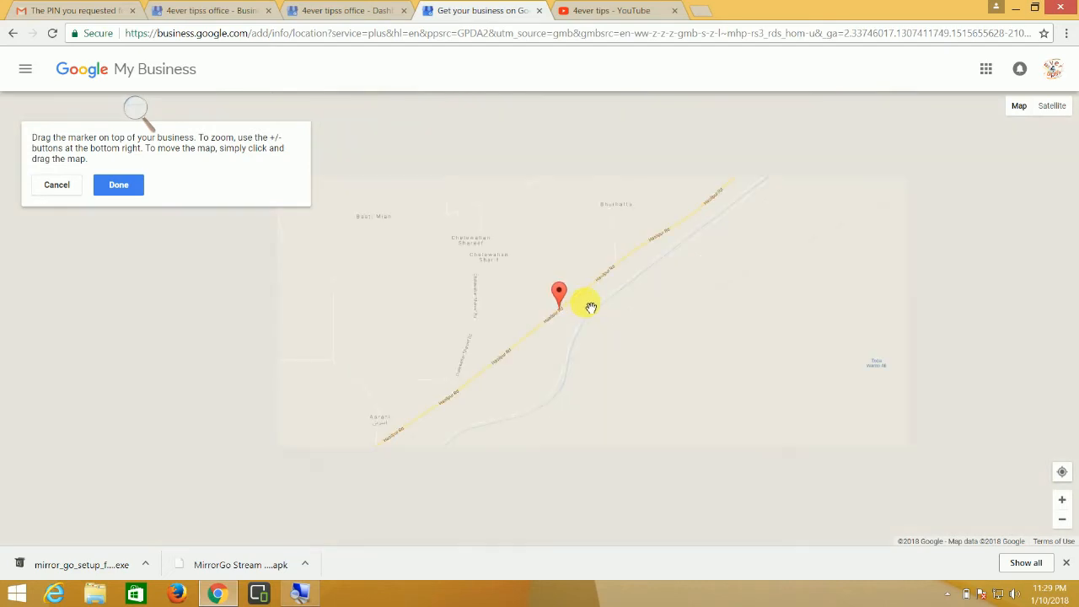
{"action": "left_click_drag", "start_coordinate": [666, 270], "coordinate": [604, 308]}
{"action": "scroll", "coordinate": [605, 308], "scroll_direction": "down", "scroll_amount": 1}
{"action": "left_click_drag", "start_coordinate": [675, 240], "coordinate": [466, 354]}
{"action": "left_click_drag", "start_coordinate": [572, 321], "coordinate": [364, 401]}
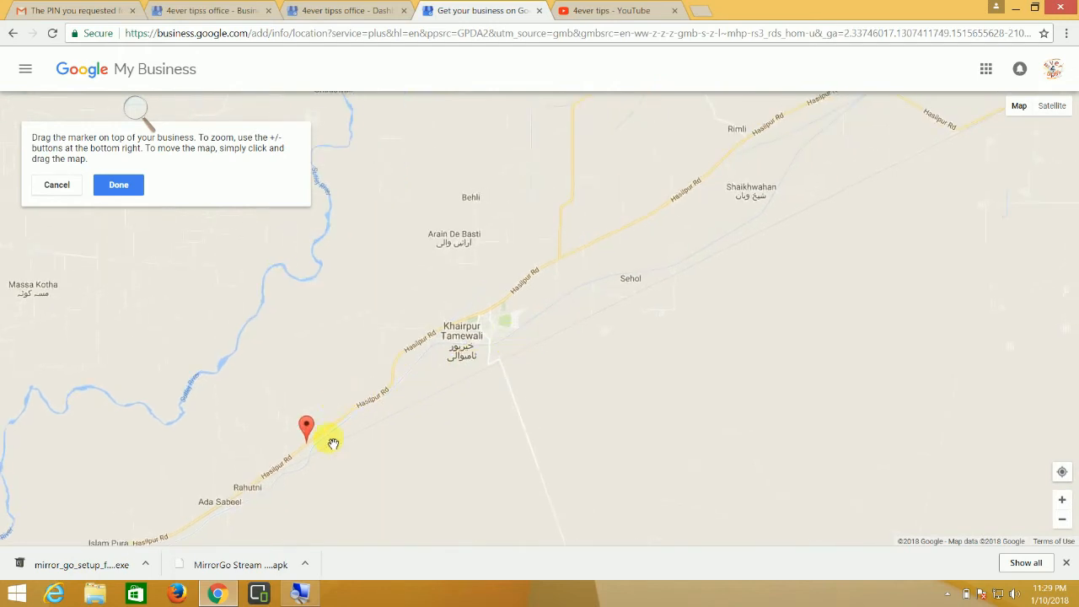
{"action": "mouse_move", "coordinate": [306, 430]}
{"action": "left_mouse_down"}
{"action": "mouse_move", "coordinate": [499, 338]}
{"action": "mouse_move", "coordinate": [638, 250]}
{"action": "left_mouse_up"}
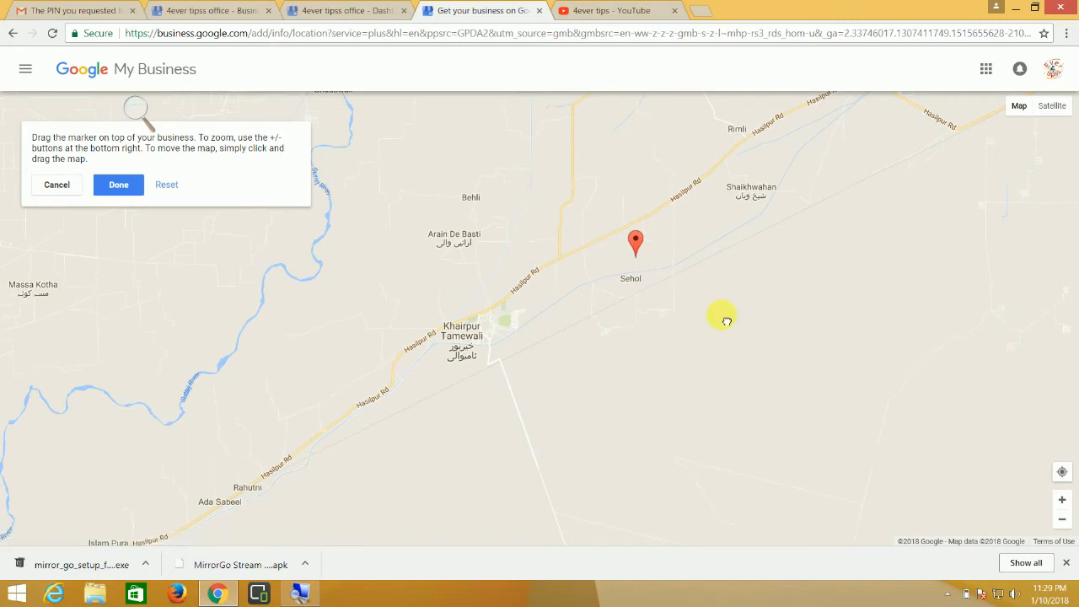
{"action": "left_click_drag", "start_coordinate": [717, 313], "coordinate": [496, 429]}
{"action": "mouse_move", "coordinate": [356, 417]}
{"action": "left_mouse_down"}
{"action": "mouse_move", "coordinate": [439, 343]}
{"action": "mouse_move", "coordinate": [636, 248]}
{"action": "mouse_move", "coordinate": [747, 256]}
{"action": "mouse_move", "coordinate": [843, 224]}
{"action": "left_mouse_up"}
{"action": "left_click_drag", "start_coordinate": [766, 260], "coordinate": [658, 284]}
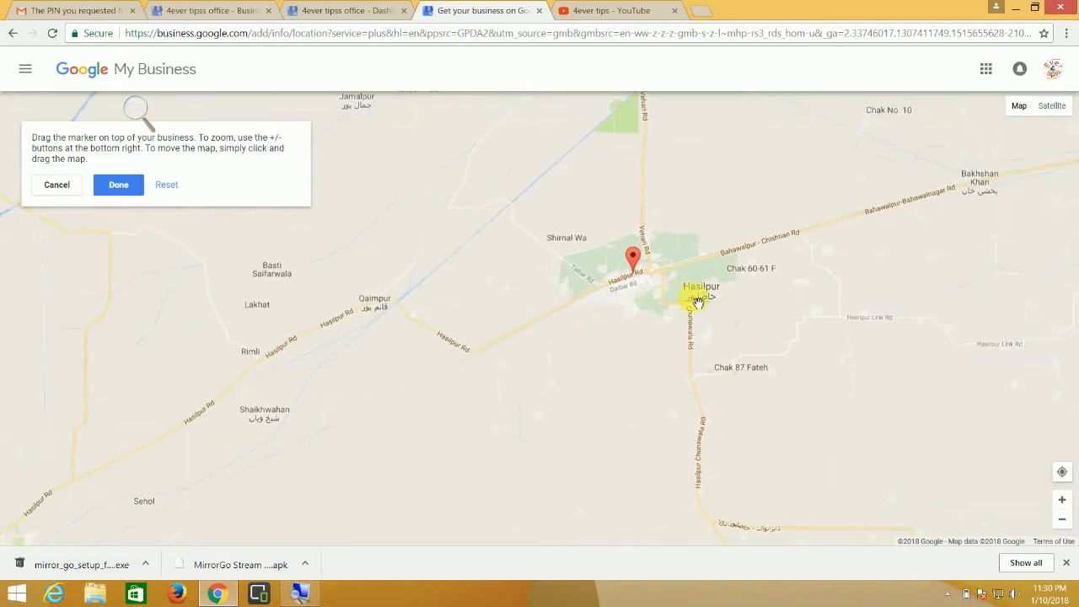
Move the marker off Hasilpur Rd southeast into Hasilpur's Main Bazar area near Anarkali Bazar
{"action": "scroll", "coordinate": [698, 302], "scroll_direction": "up", "scroll_amount": 2}
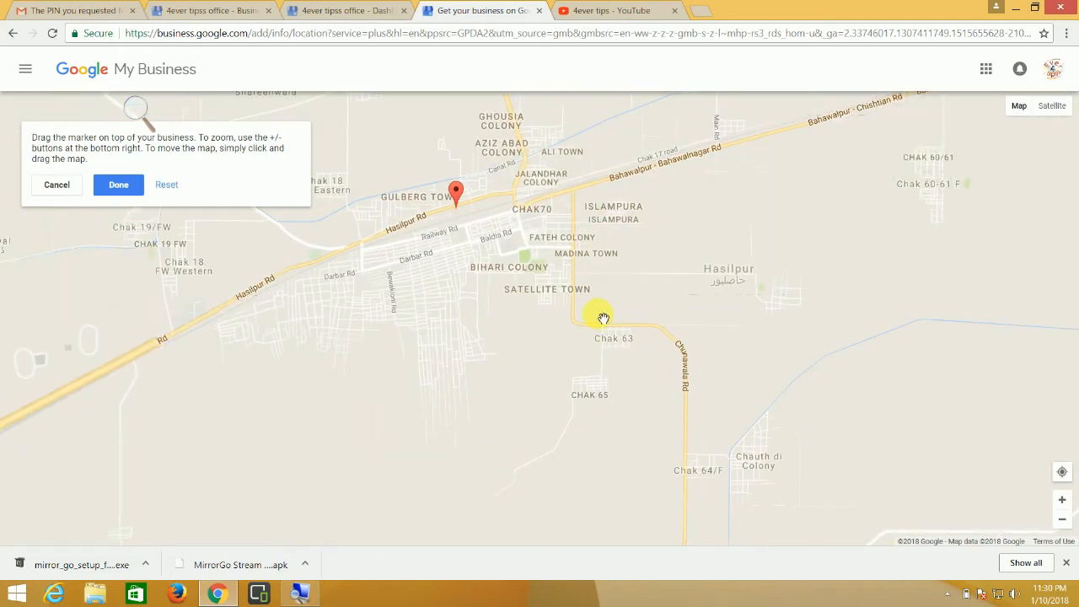
{"action": "scroll", "coordinate": [510, 229], "scroll_direction": "up", "scroll_amount": 1}
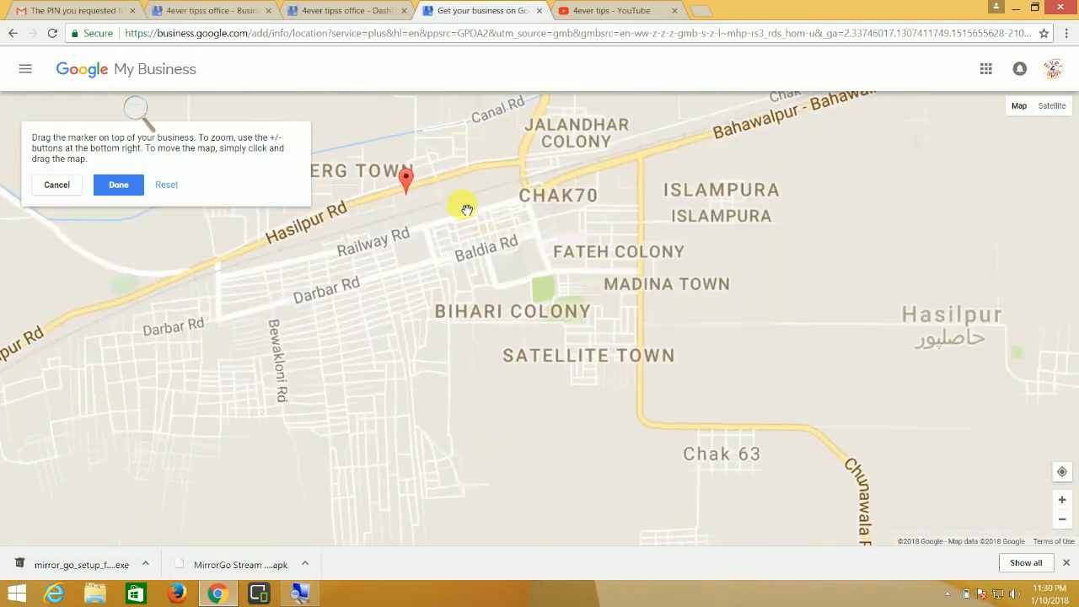
{"action": "left_click_drag", "start_coordinate": [407, 178], "coordinate": [487, 207]}
Move the marker east from Main Bazar to the side road just west of its junction with Hospital Rd
{"action": "scroll", "coordinate": [516, 247], "scroll_direction": "up", "scroll_amount": 1}
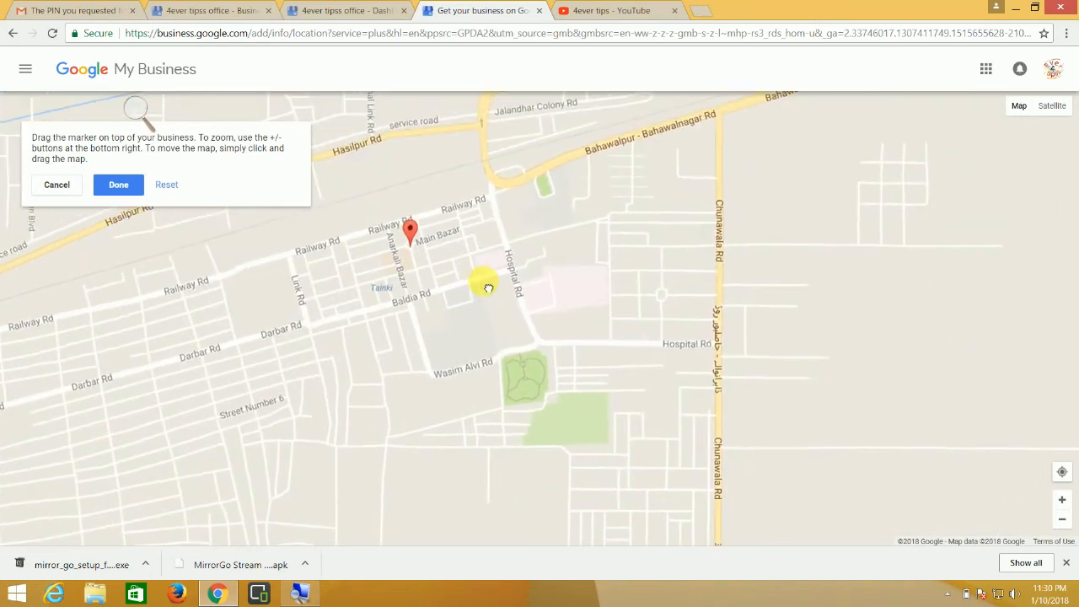
{"action": "scroll", "coordinate": [490, 251], "scroll_direction": "up", "scroll_amount": 1}
{"action": "scroll", "coordinate": [492, 253], "scroll_direction": "up", "scroll_amount": 1}
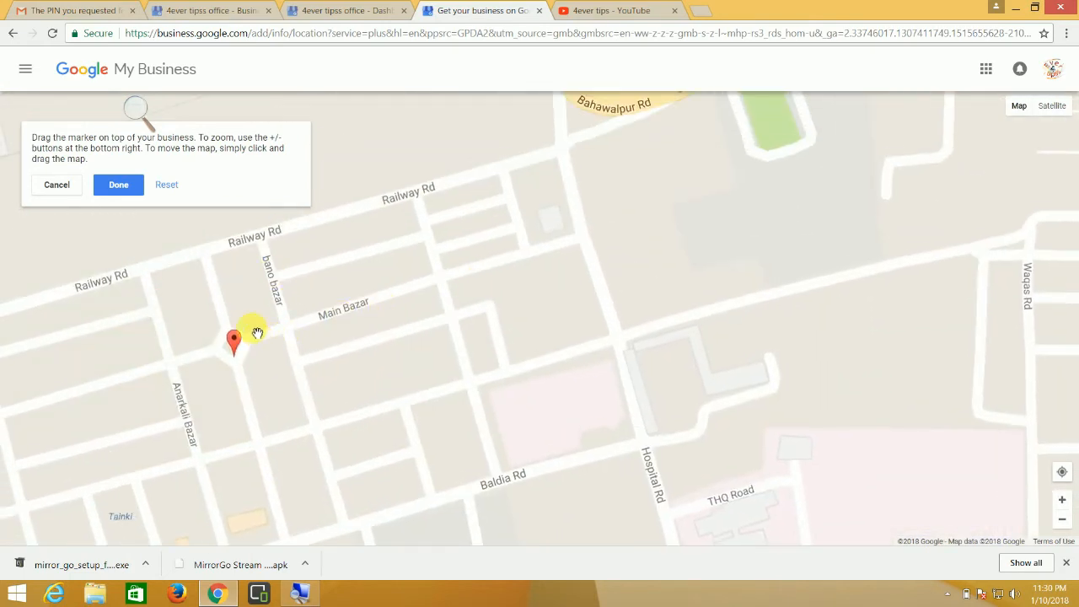
{"action": "left_click_drag", "start_coordinate": [233, 347], "coordinate": [523, 248]}
{"action": "mouse_move", "coordinate": [557, 322]}
{"action": "left_mouse_down"}
{"action": "mouse_move", "coordinate": [517, 347]}
{"action": "mouse_move", "coordinate": [436, 238]}
{"action": "left_mouse_up"}
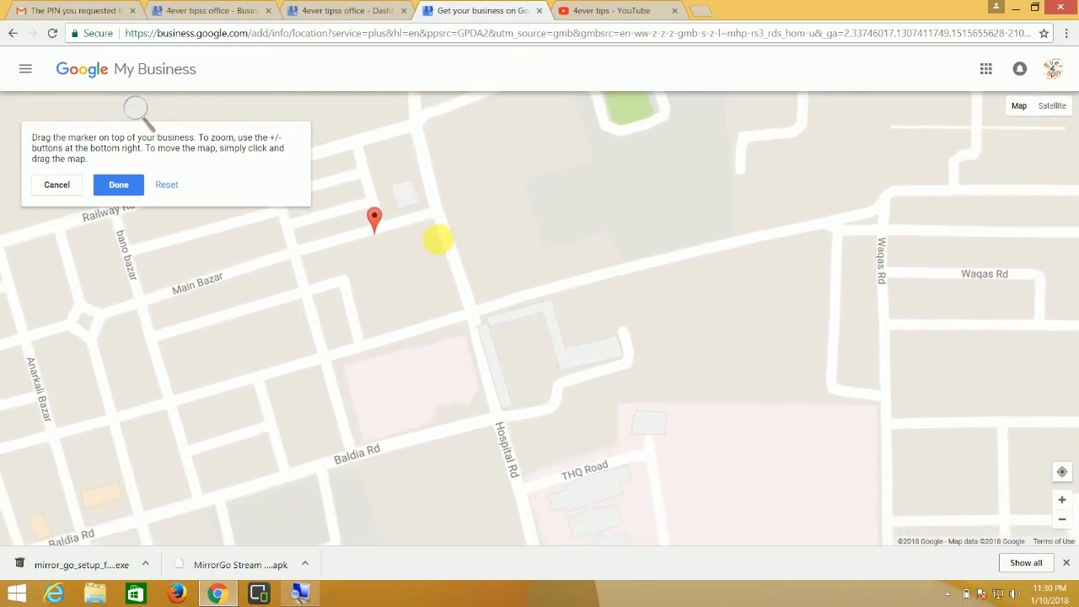
{"action": "left_click_drag", "start_coordinate": [470, 366], "coordinate": [475, 352]}
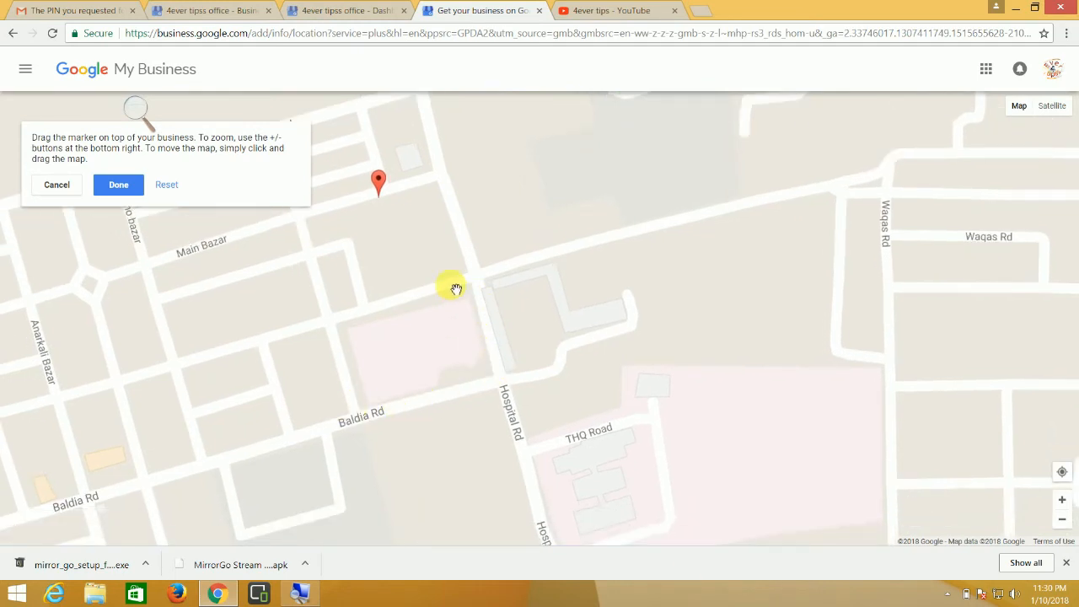
{"action": "mouse_move", "coordinate": [378, 186]}
{"action": "left_mouse_down"}
{"action": "mouse_move", "coordinate": [452, 233]}
{"action": "mouse_move", "coordinate": [447, 266]}
{"action": "left_mouse_up"}
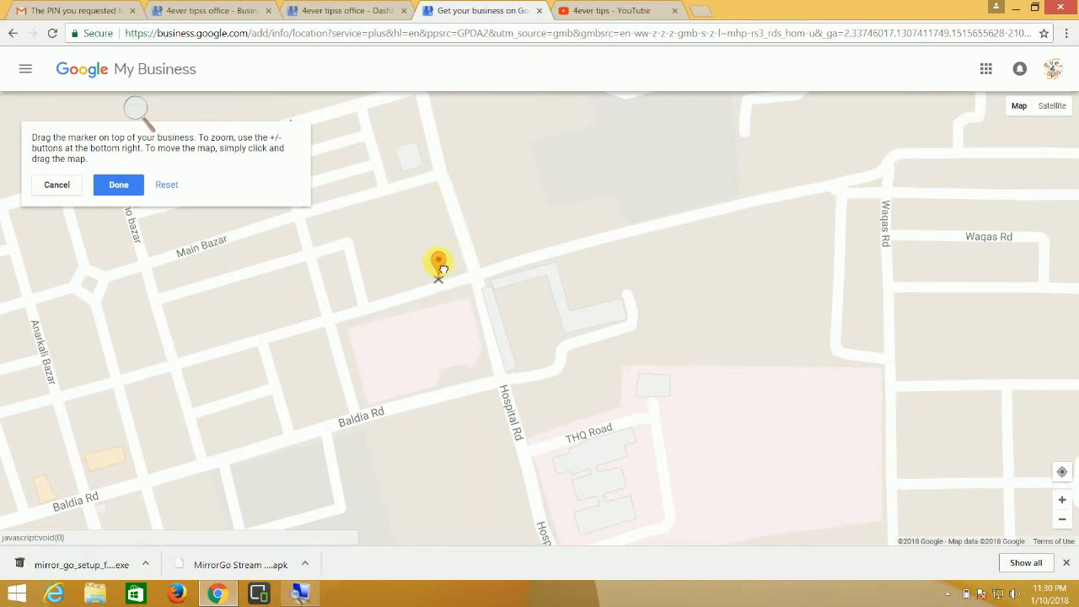
{"action": "left_click_drag", "start_coordinate": [443, 268], "coordinate": [443, 269]}
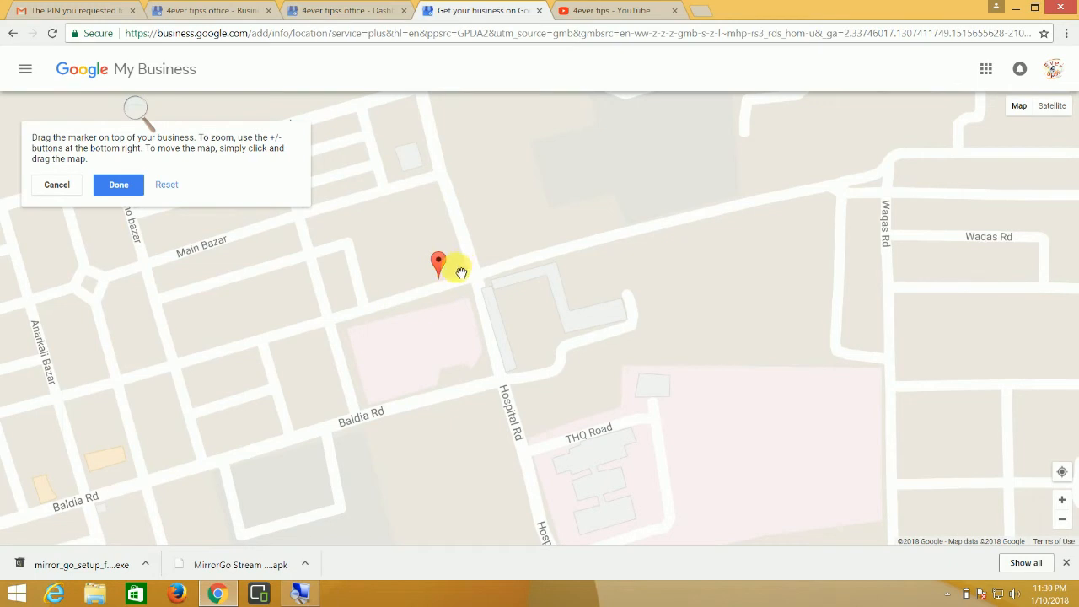
Check the marker's position against the buildings and streets around the Hospital Rd junction in satellite view
{"action": "scroll", "coordinate": [461, 272], "scroll_direction": "up", "scroll_amount": 4}
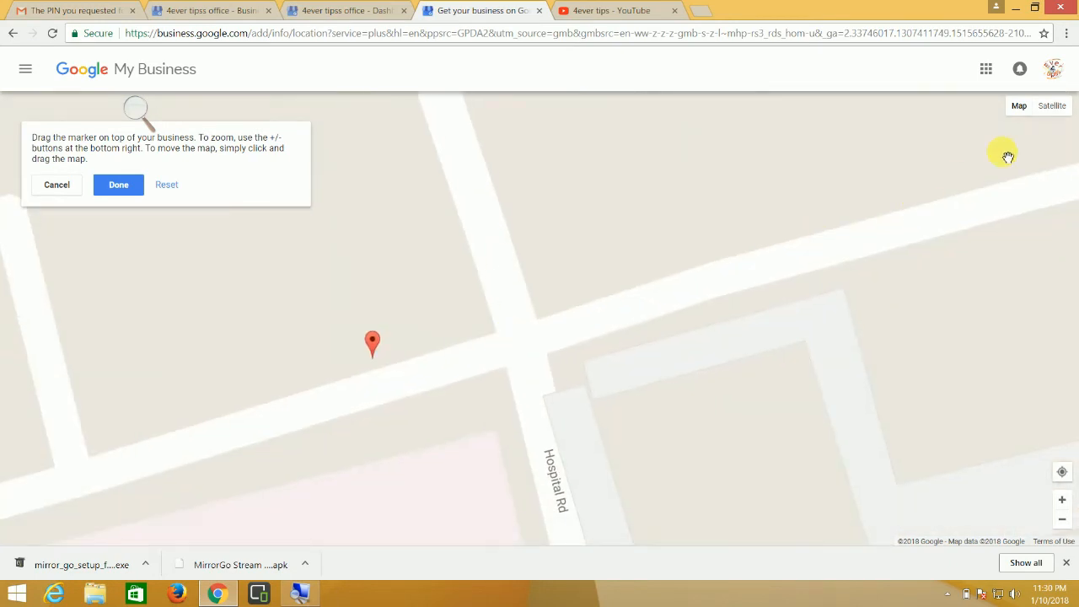
{"action": "left_click", "coordinate": [1050, 105]}
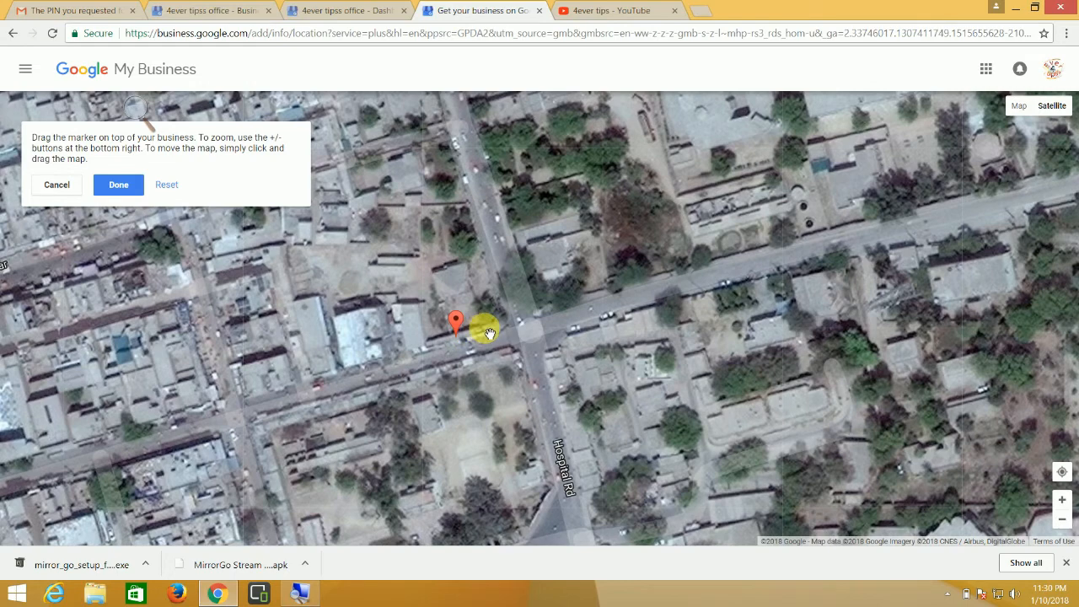
{"action": "left_click_drag", "start_coordinate": [497, 289], "coordinate": [504, 342]}
{"action": "scroll", "coordinate": [503, 308], "scroll_direction": "down", "scroll_amount": 1}
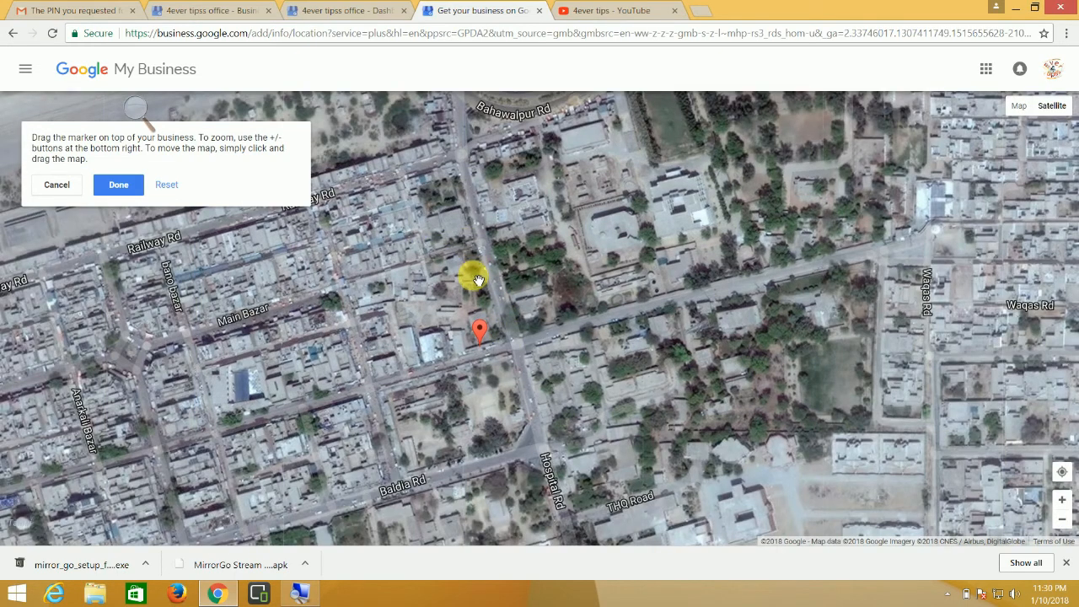
{"action": "left_click_drag", "start_coordinate": [498, 334], "coordinate": [485, 305]}
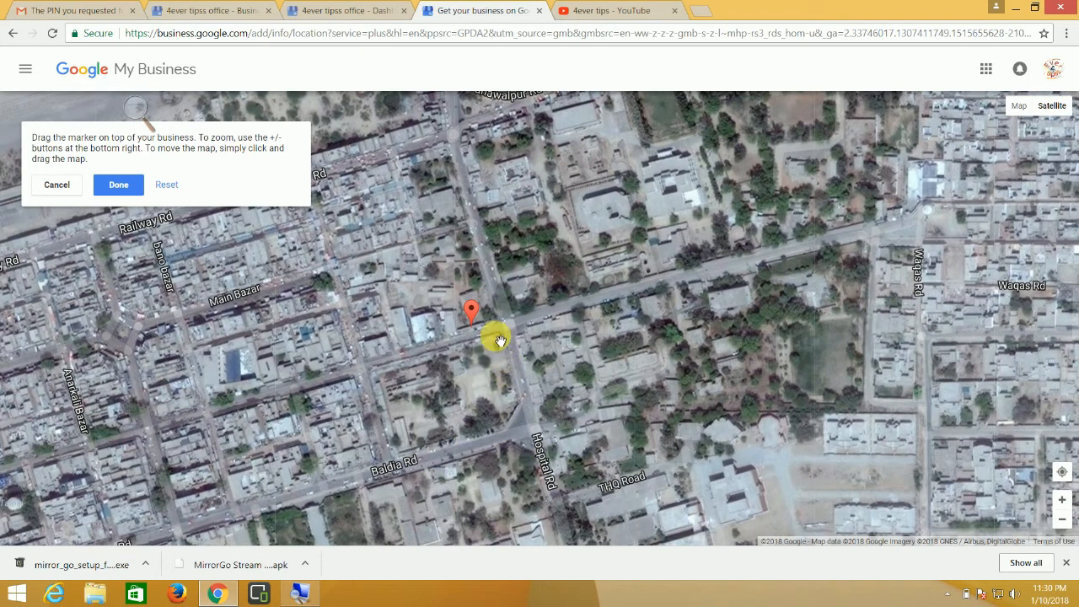
{"action": "scroll", "coordinate": [491, 330], "scroll_direction": "up", "scroll_amount": 1}
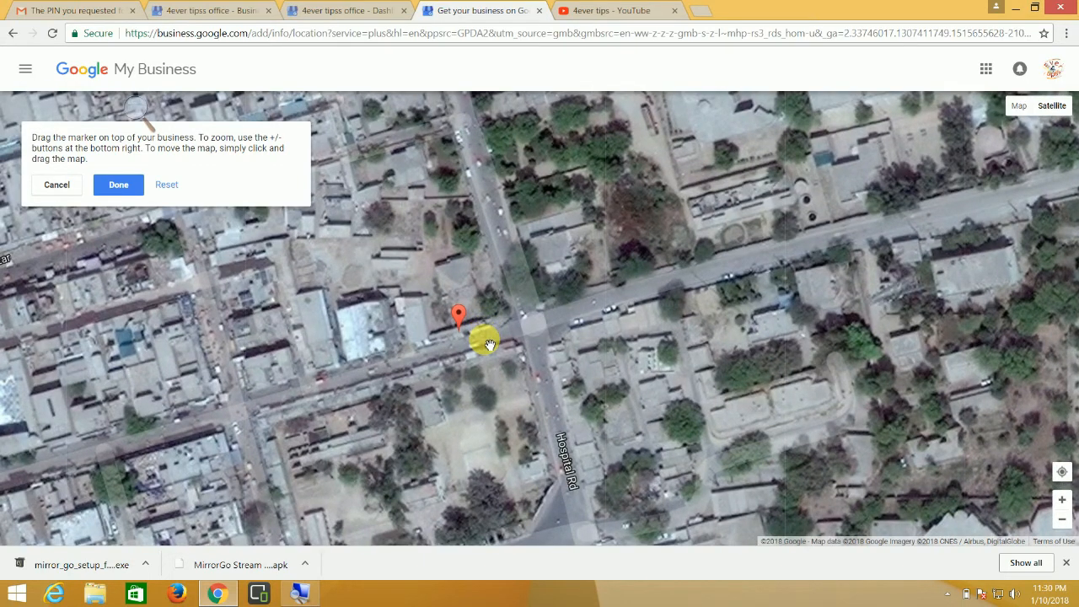
{"action": "left_click_drag", "start_coordinate": [495, 334], "coordinate": [487, 337]}
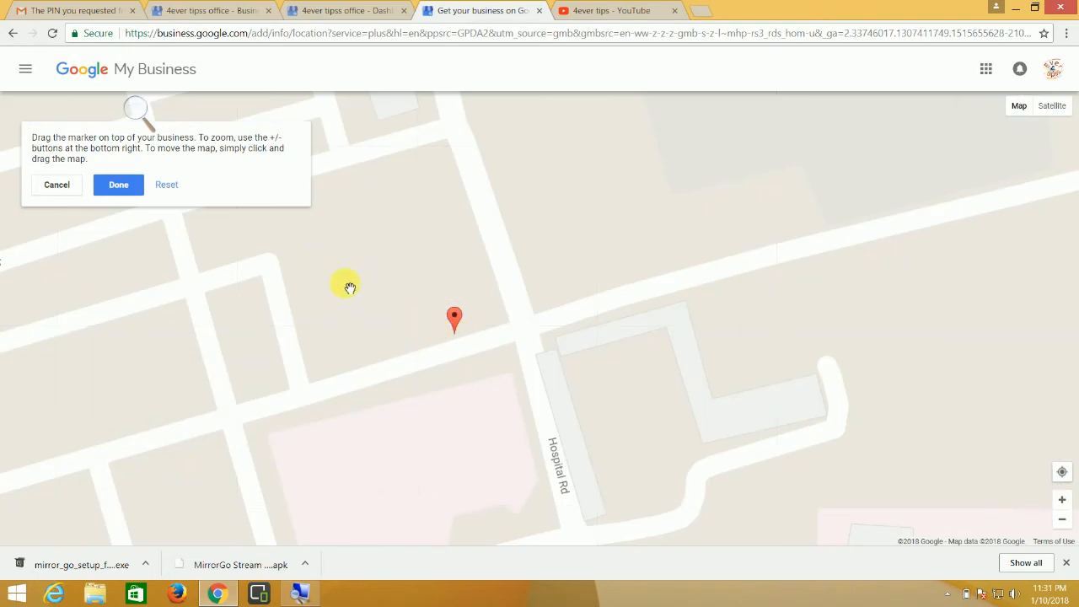
Nudge the marker slightly closer to the Hospital Rd junction, confirm the location, and continue to the service area settings
{"action": "left_click_drag", "start_coordinate": [455, 321], "coordinate": [463, 325]}
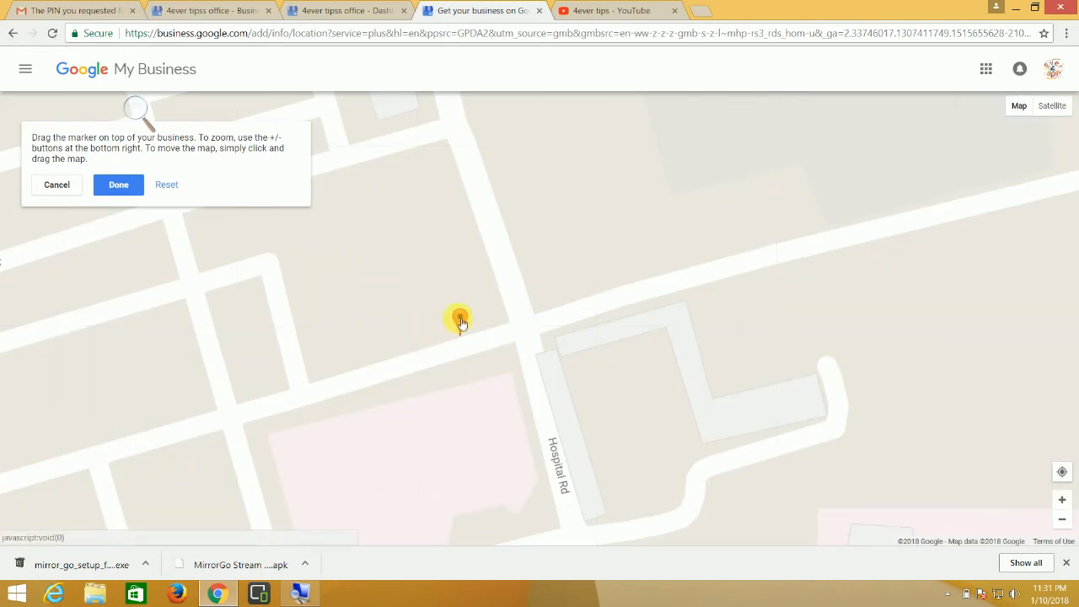
{"action": "left_click", "coordinate": [119, 184]}
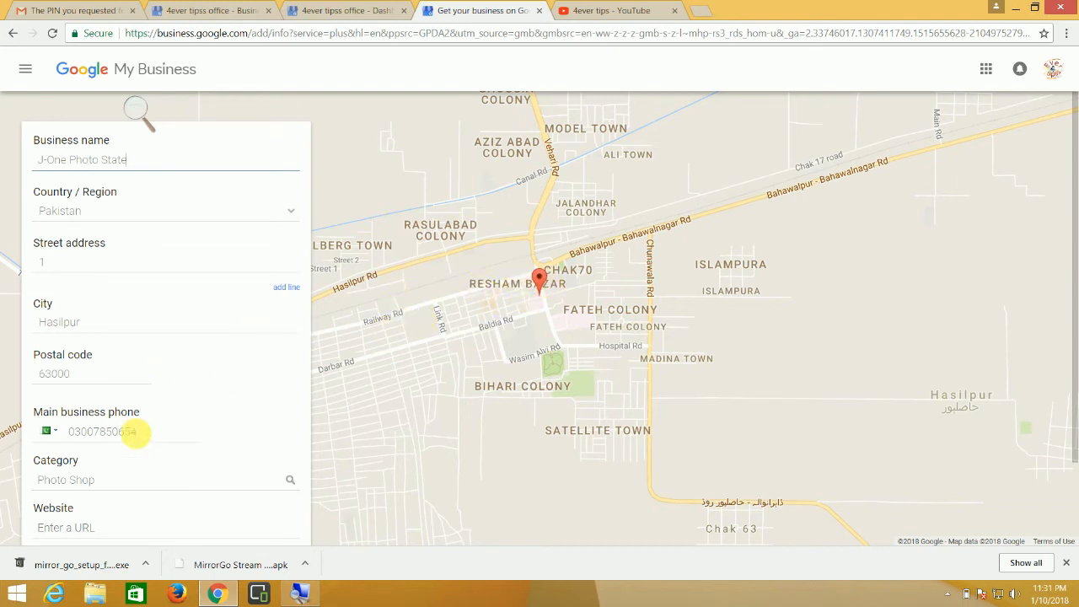
{"action": "scroll", "coordinate": [169, 470], "scroll_direction": "down", "scroll_amount": 2}
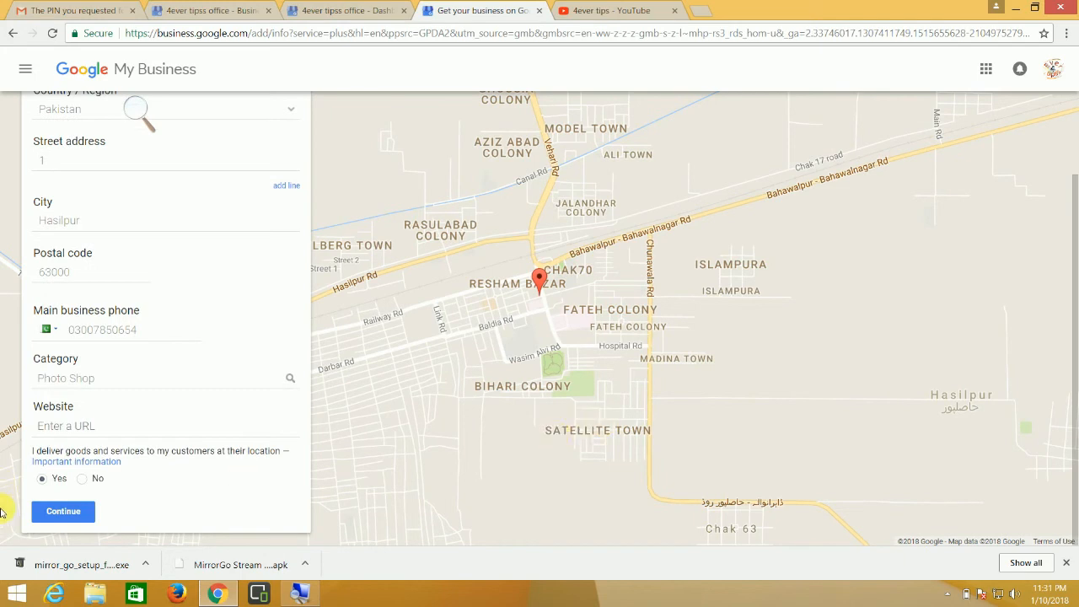
{"action": "left_click", "coordinate": [75, 509]}
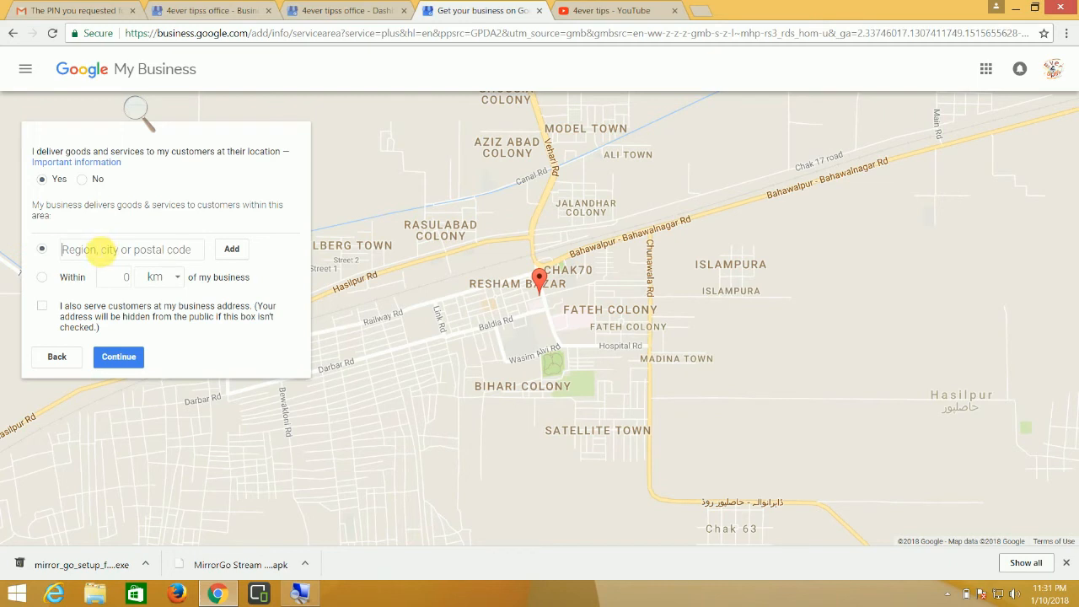
Add Main Bazar, Hasilpur as the delivery area, indicate that customers are also served at the business address, and submit the service area settings
{"action": "type", "text": "tehsil bazar"}
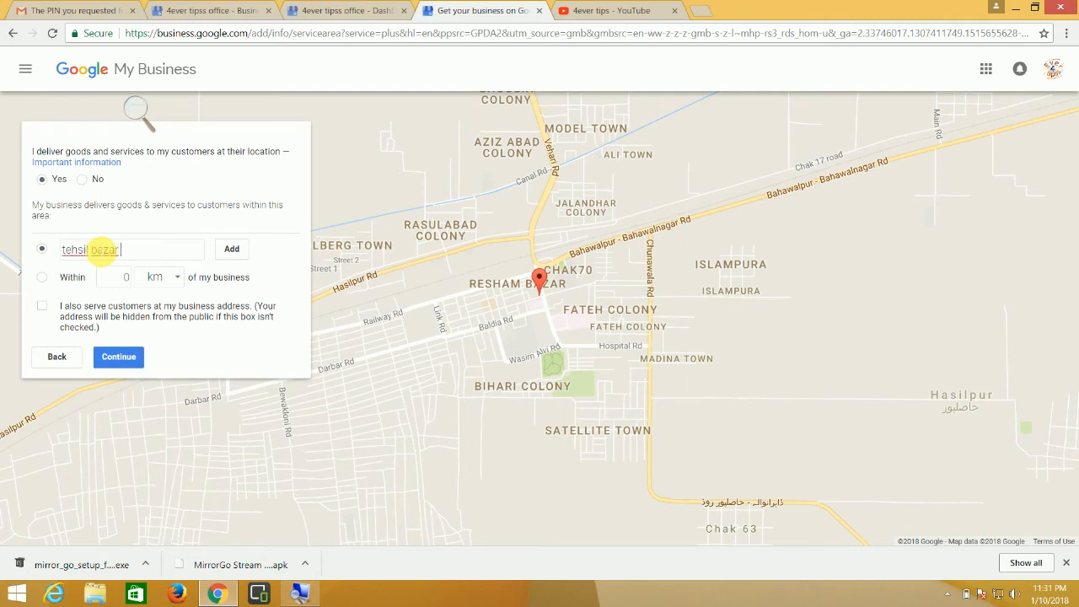
{"action": "type", "text": "hasilpur"}
{"action": "left_click", "coordinate": [228, 250]}
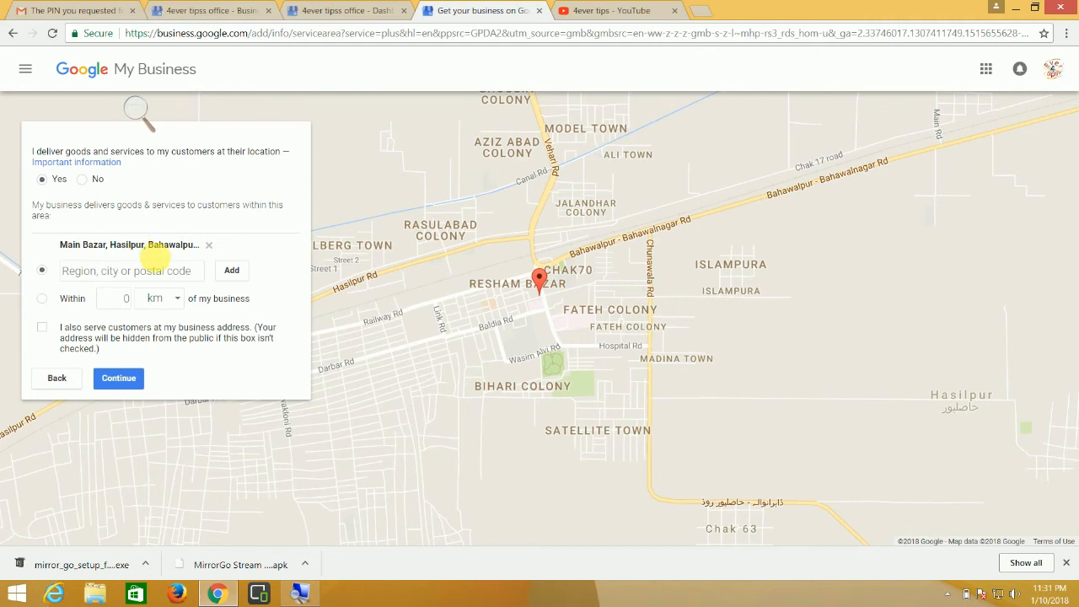
{"action": "left_click", "coordinate": [43, 329]}
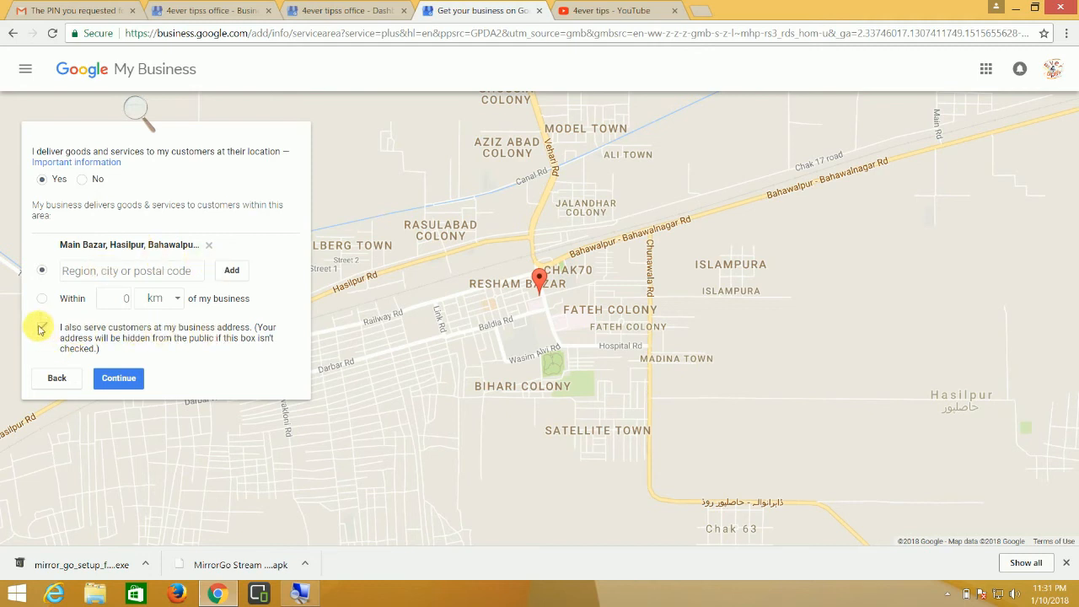
{"action": "left_click", "coordinate": [119, 379]}
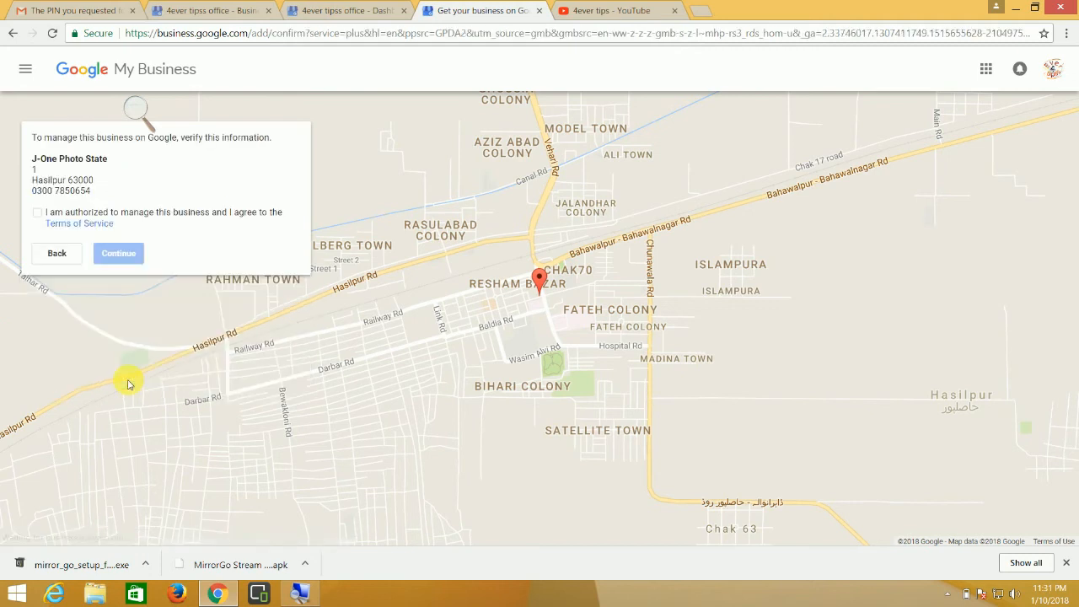
Confirm authorization to manage J-One Photo State, agree to the Terms of Service, and continue to the verification code options
{"action": "left_click", "coordinate": [38, 214]}
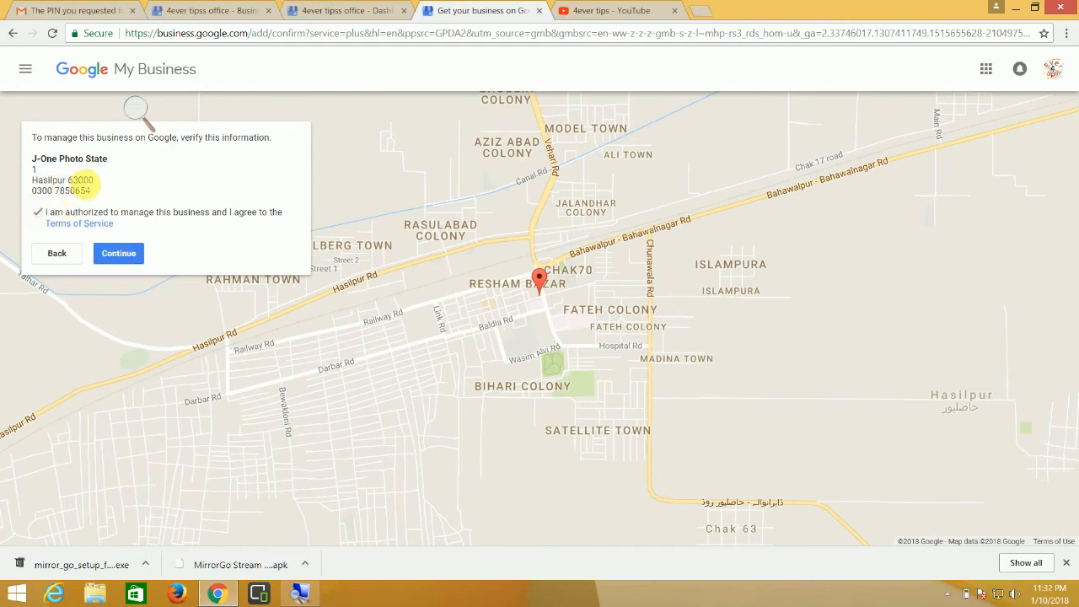
{"action": "left_click", "coordinate": [116, 253]}
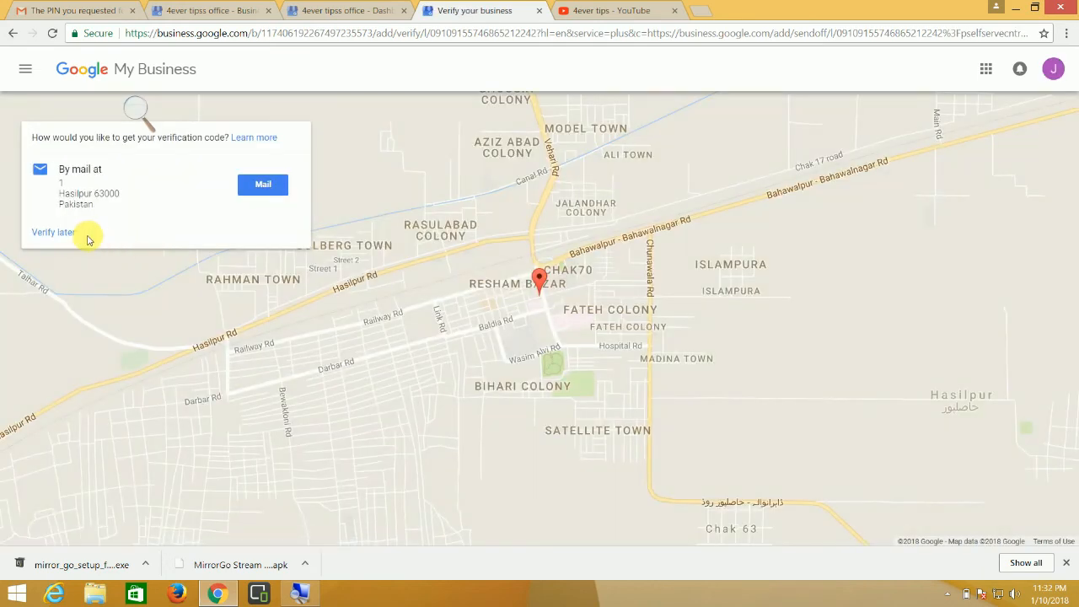
{"action": "left_click", "coordinate": [84, 242]}
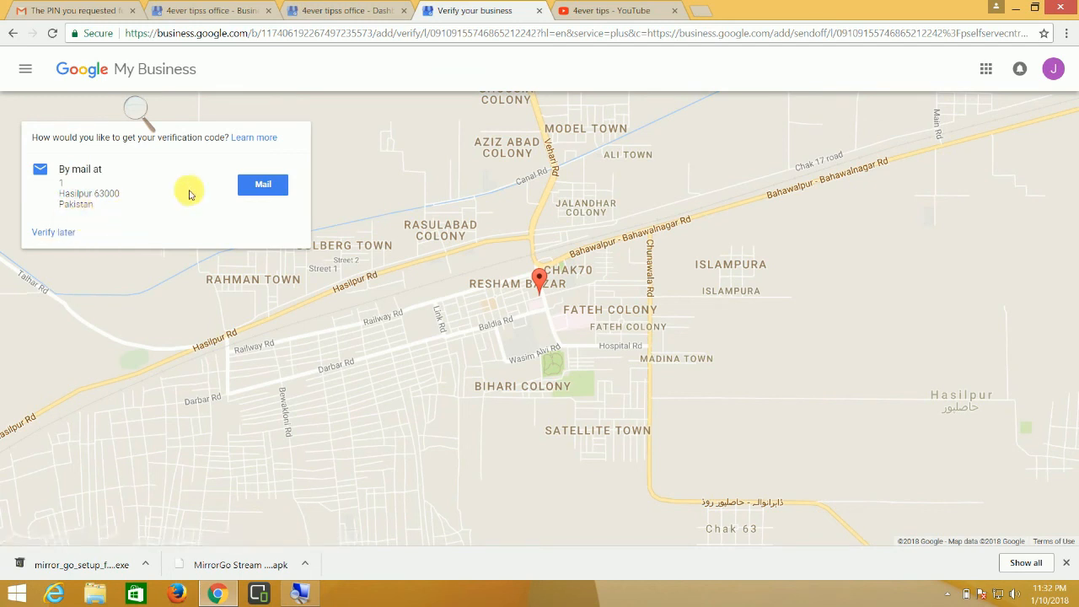
{"action": "left_click", "coordinate": [251, 193]}
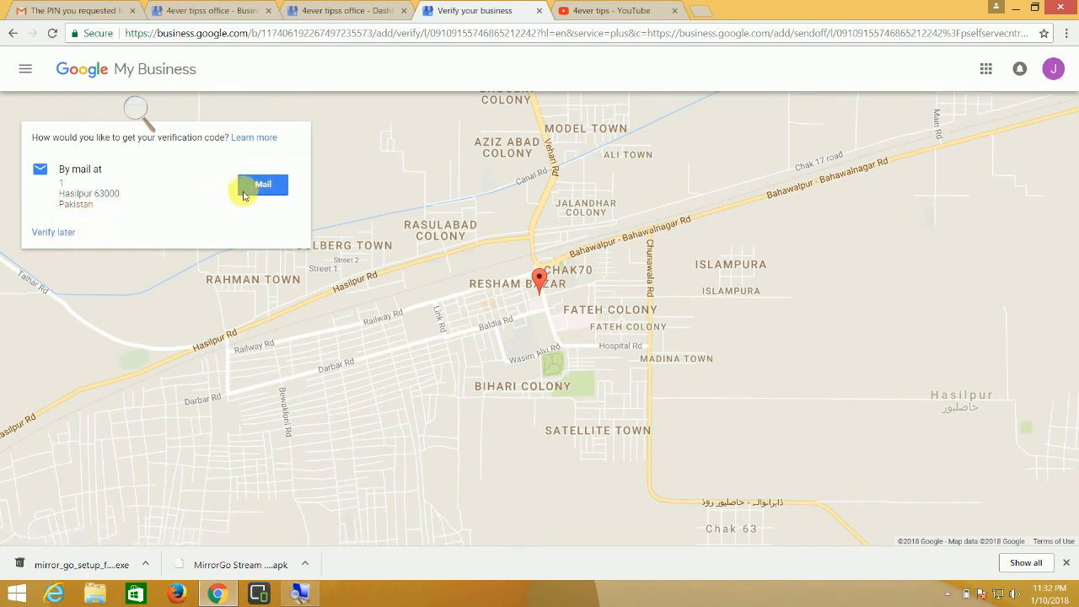
{"action": "left_click", "coordinate": [60, 236]}
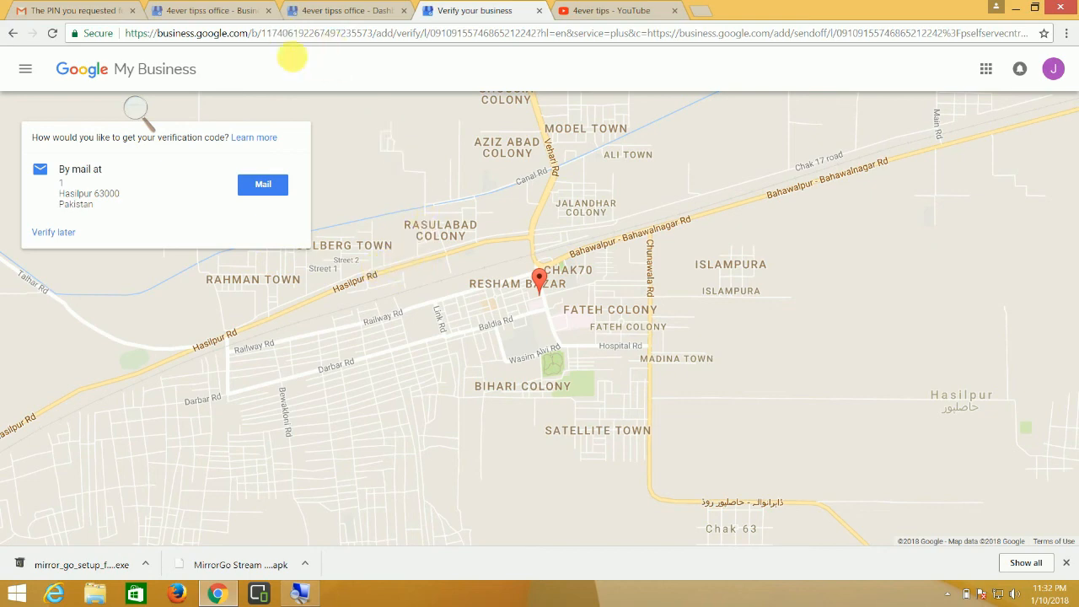
Check the verification status of the 4ever tipss office listing, and read the Google My Business email about the requested PIN in Gmail
{"action": "left_click", "coordinate": [215, 13]}
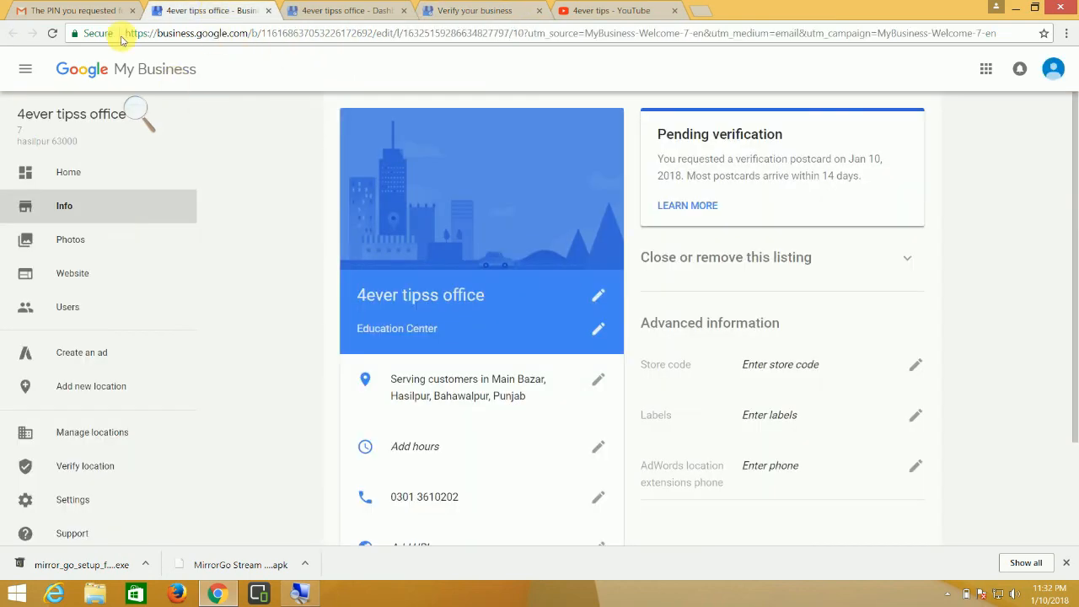
{"action": "left_click", "coordinate": [93, 10]}
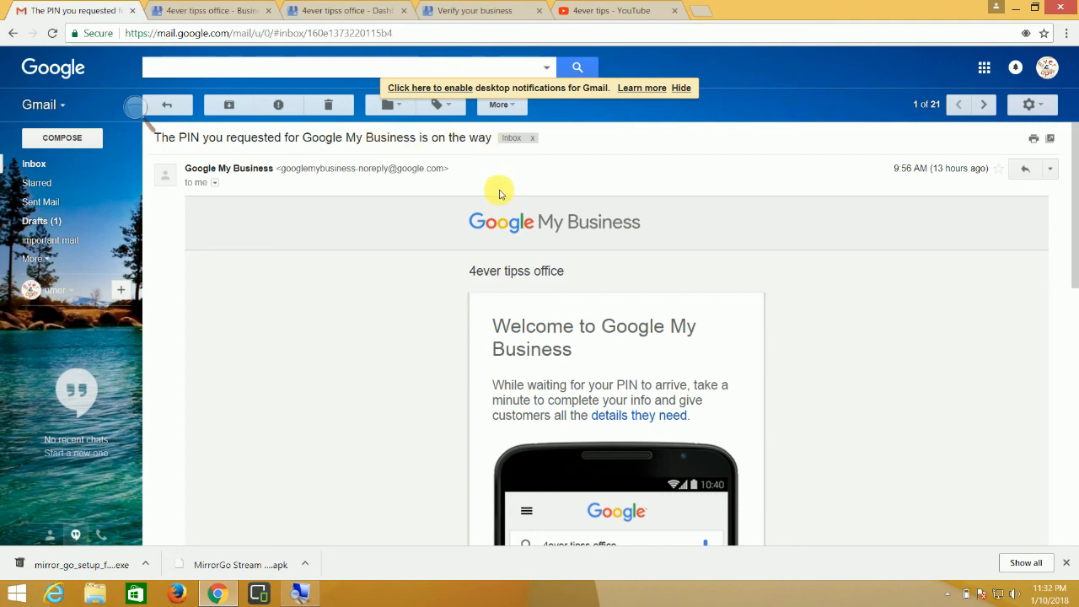
{"action": "scroll", "coordinate": [414, 164], "scroll_direction": "down", "scroll_amount": 1}
{"action": "scroll", "coordinate": [362, 164], "scroll_direction": "up", "scroll_amount": 1}
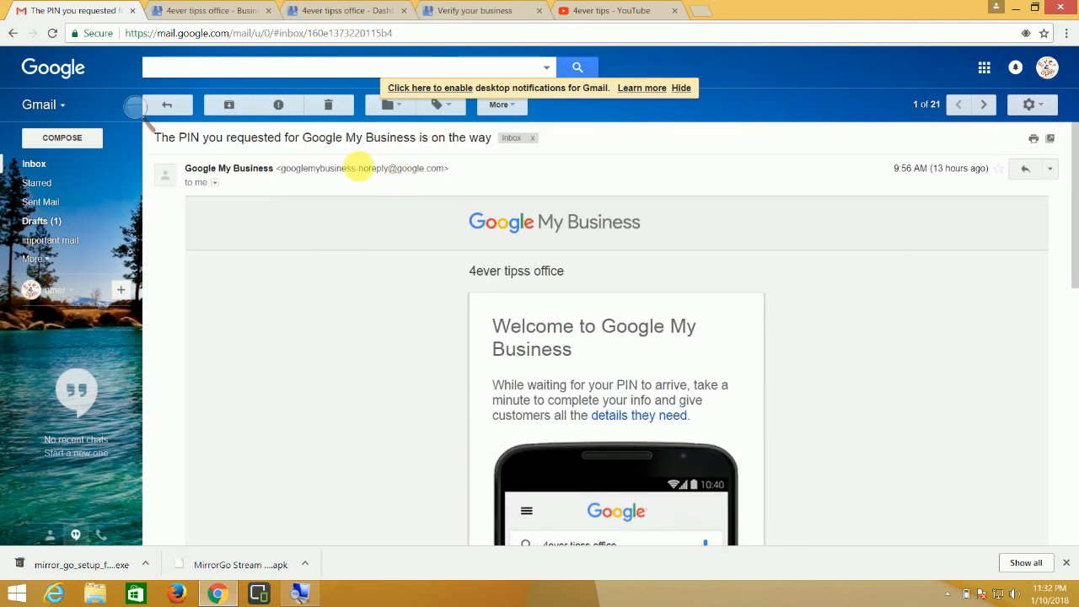
{"action": "scroll", "coordinate": [481, 217], "scroll_direction": "down", "scroll_amount": 7}
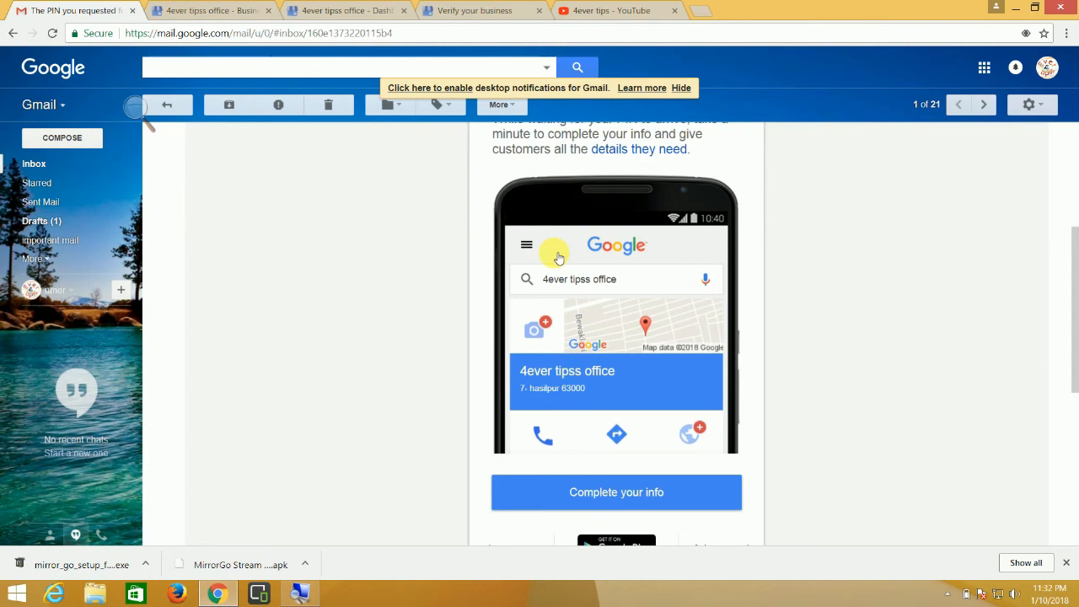
{"action": "scroll", "coordinate": [613, 281], "scroll_direction": "up", "scroll_amount": 4}
{"action": "scroll", "coordinate": [613, 284], "scroll_direction": "up", "scroll_amount": 4}
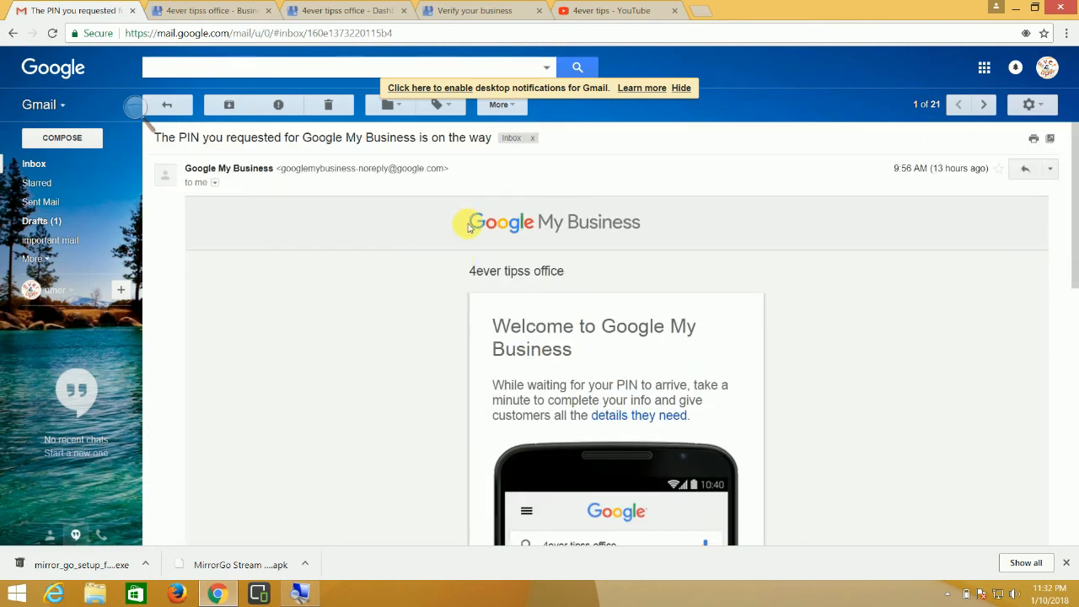
{"action": "scroll", "coordinate": [487, 225], "scroll_direction": "down", "scroll_amount": 3}
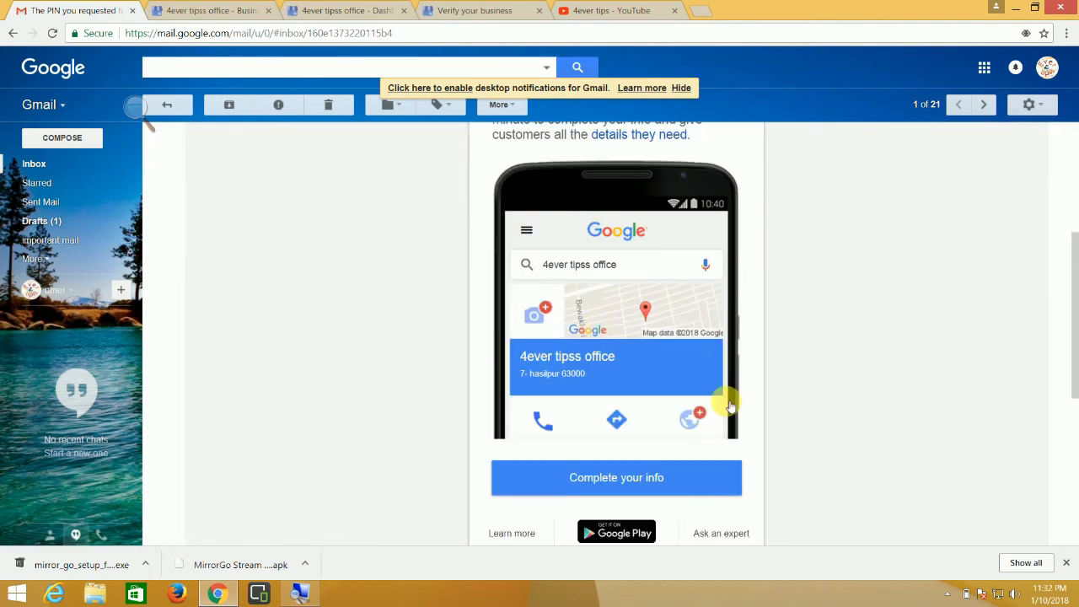
{"action": "scroll", "coordinate": [650, 462], "scroll_direction": "down", "scroll_amount": 1}
{"action": "scroll", "coordinate": [634, 412], "scroll_direction": "up", "scroll_amount": 4}
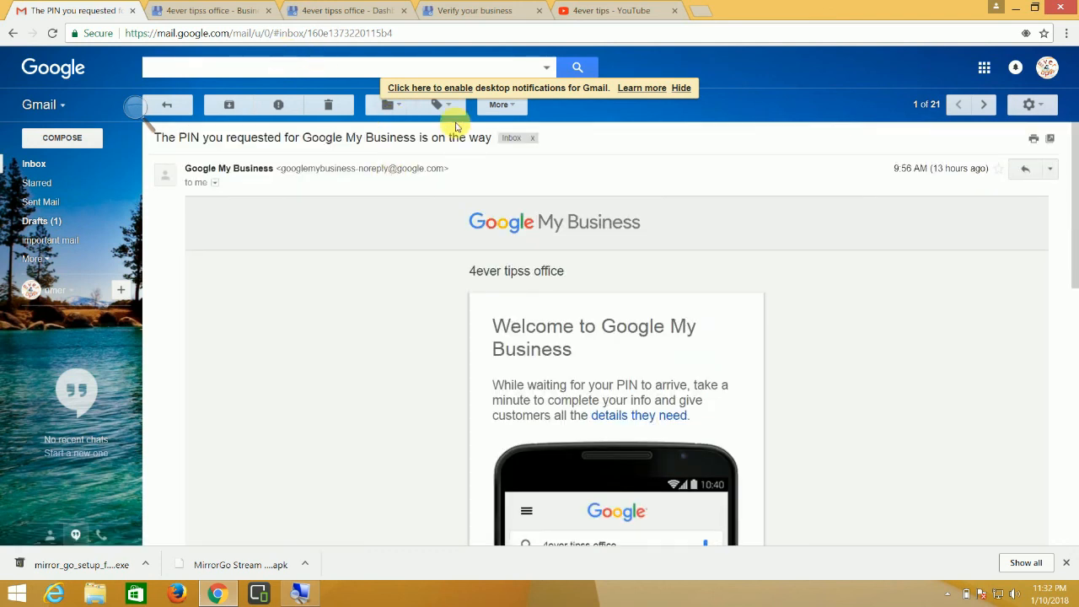
{"action": "left_click", "coordinate": [1016, 7]}
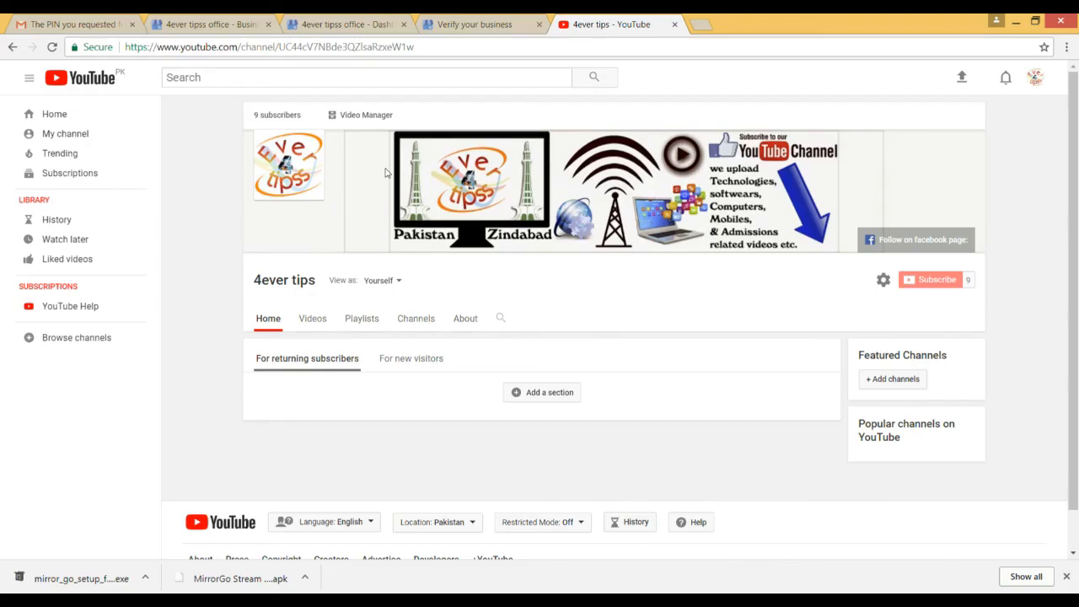